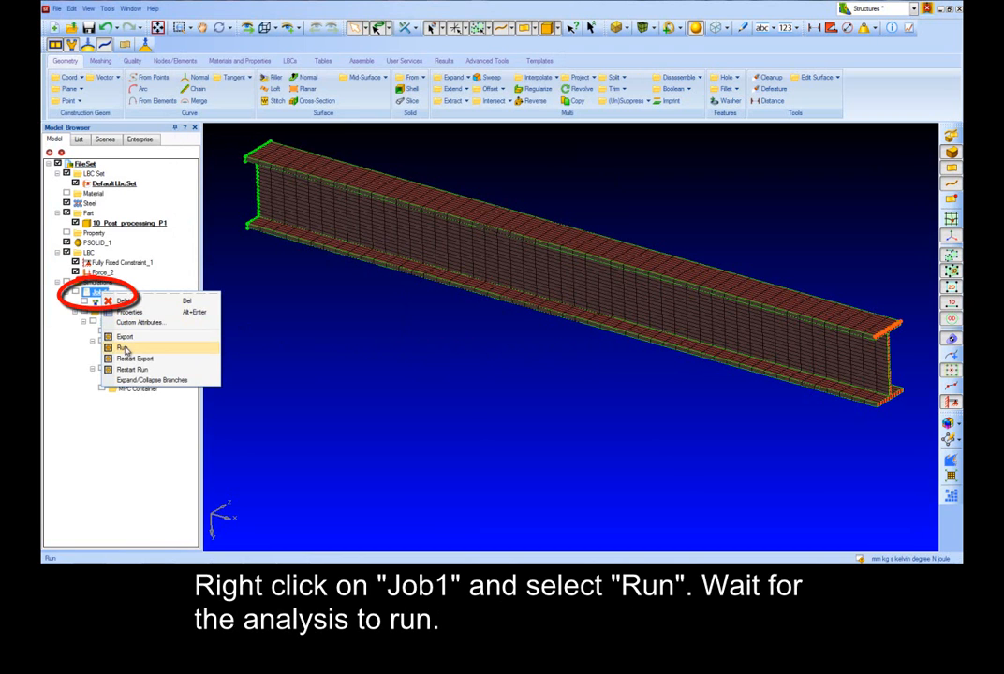
# Step: Run the Job1 analysis from the simulation tree
pyautogui.click(121, 347)
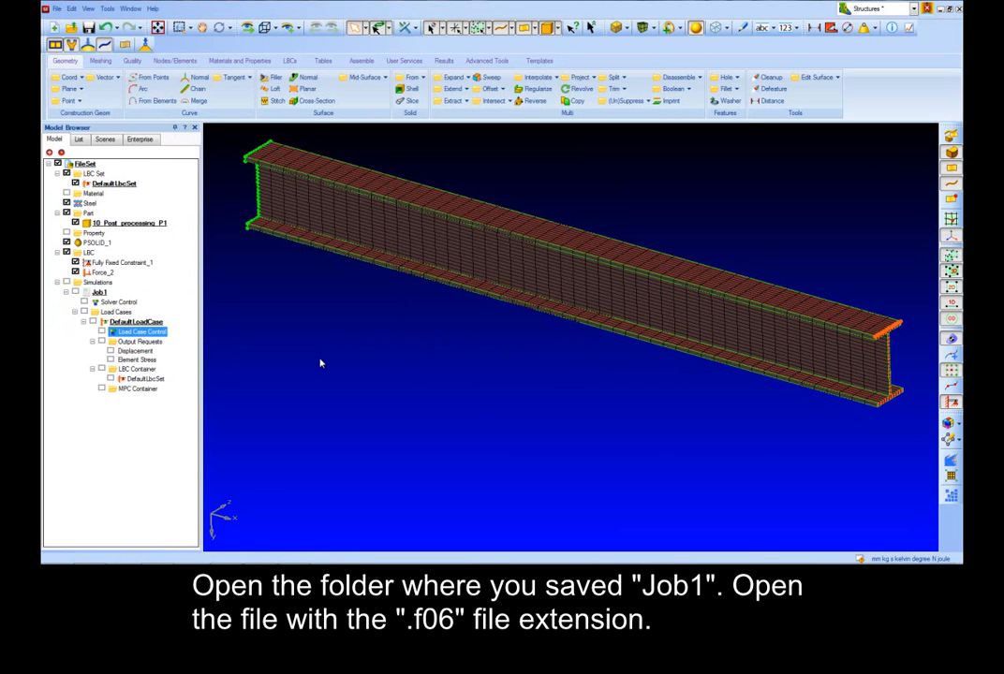
# Step: Open job1.f06 from the job's folder in a text viewer and scroll through its contents
pyautogui.hotkey('alt', 'Tab')
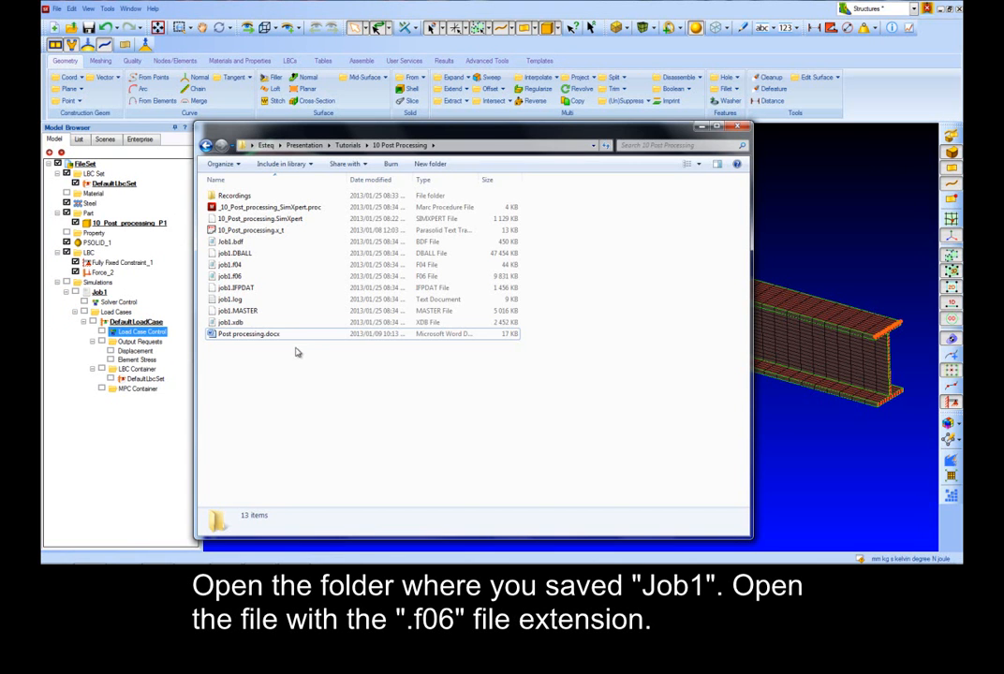
pyautogui.doubleClick(239, 280)
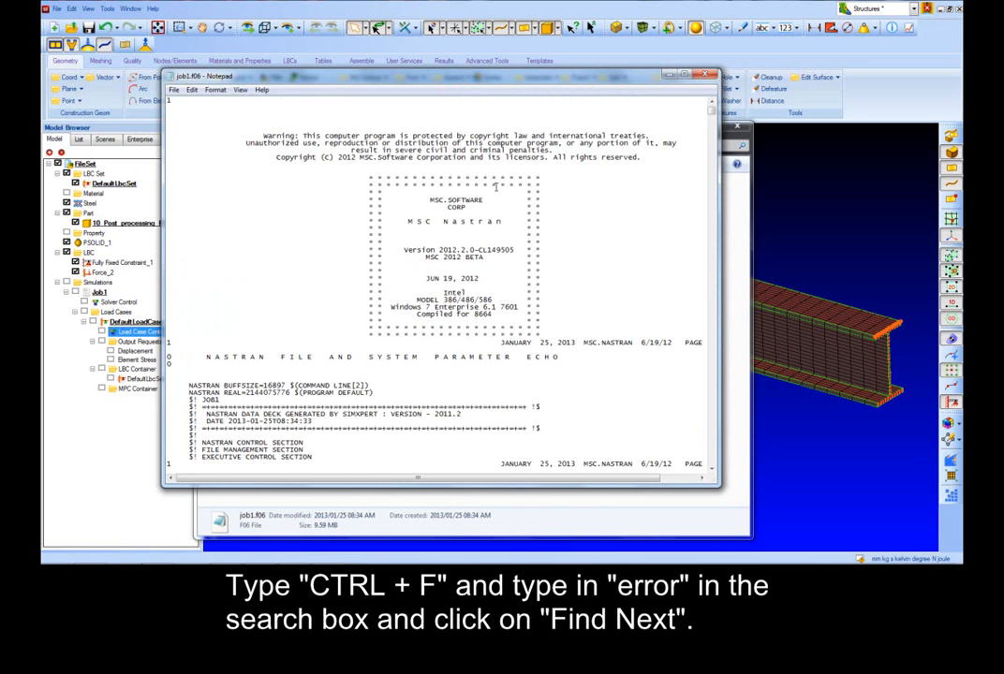
pyautogui.click(685, 74)
pyautogui.scroll(-13, 365, 246)
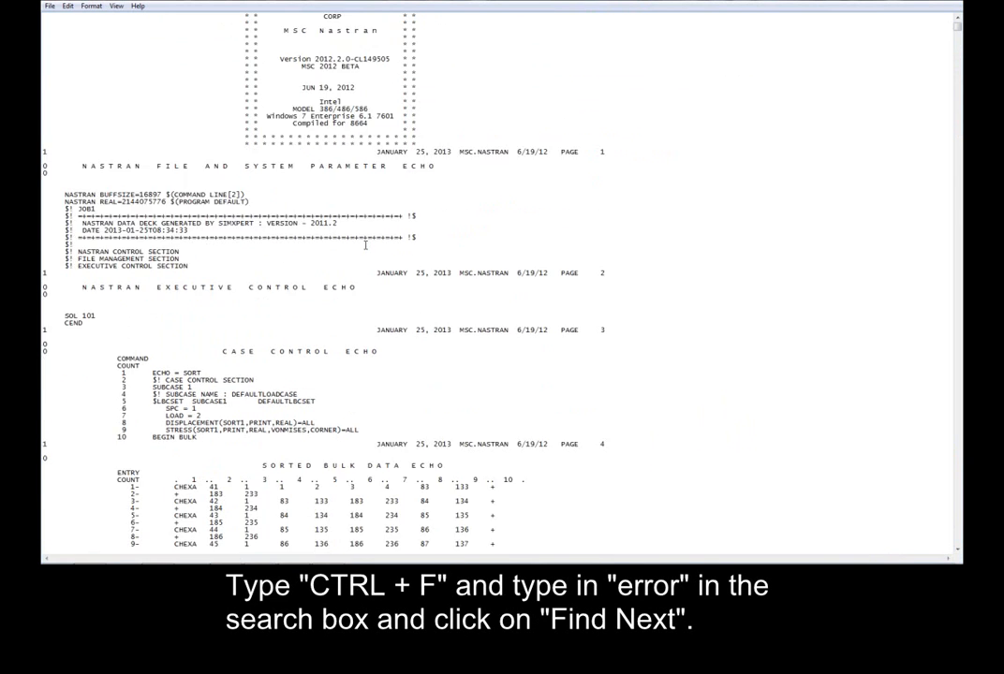
pyautogui.scroll(-16, 365, 246)
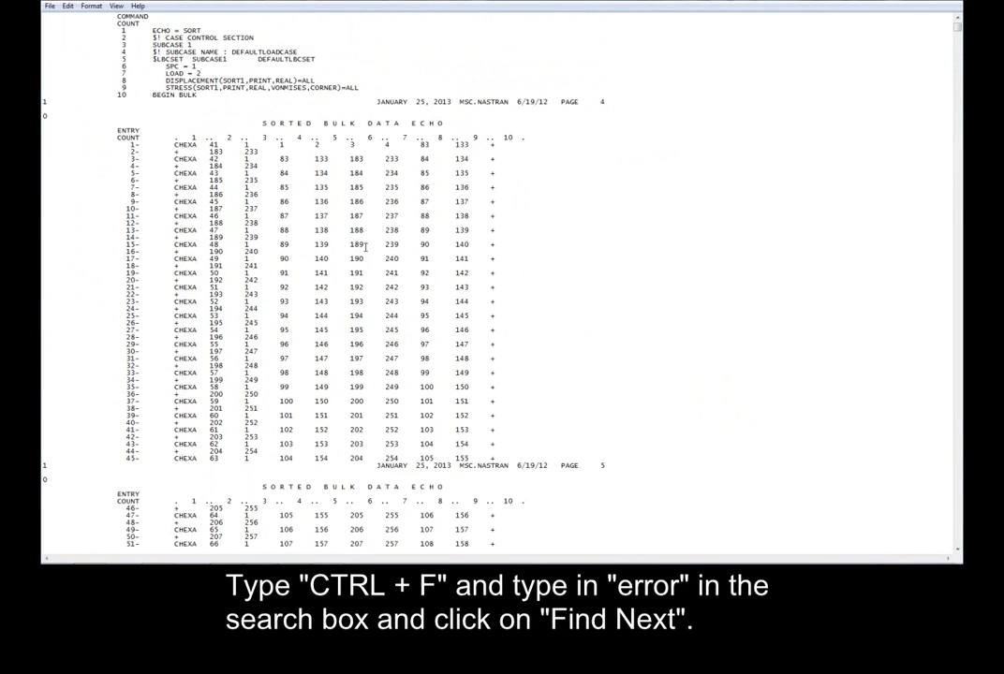
pyautogui.scroll(-16, 504, 245)
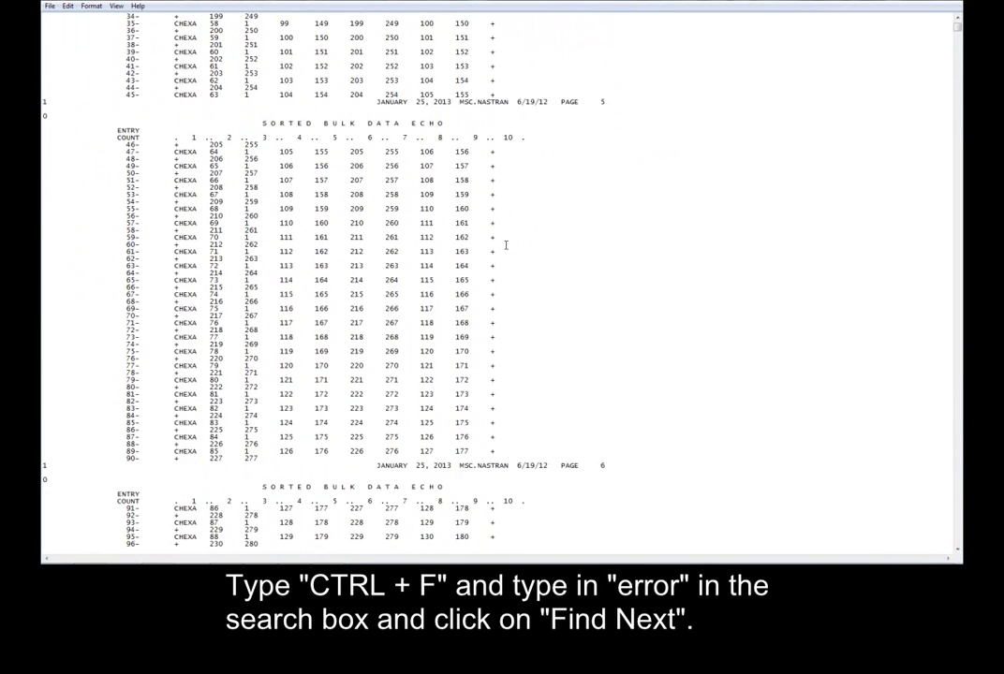
pyautogui.scroll(-2, 506, 246)
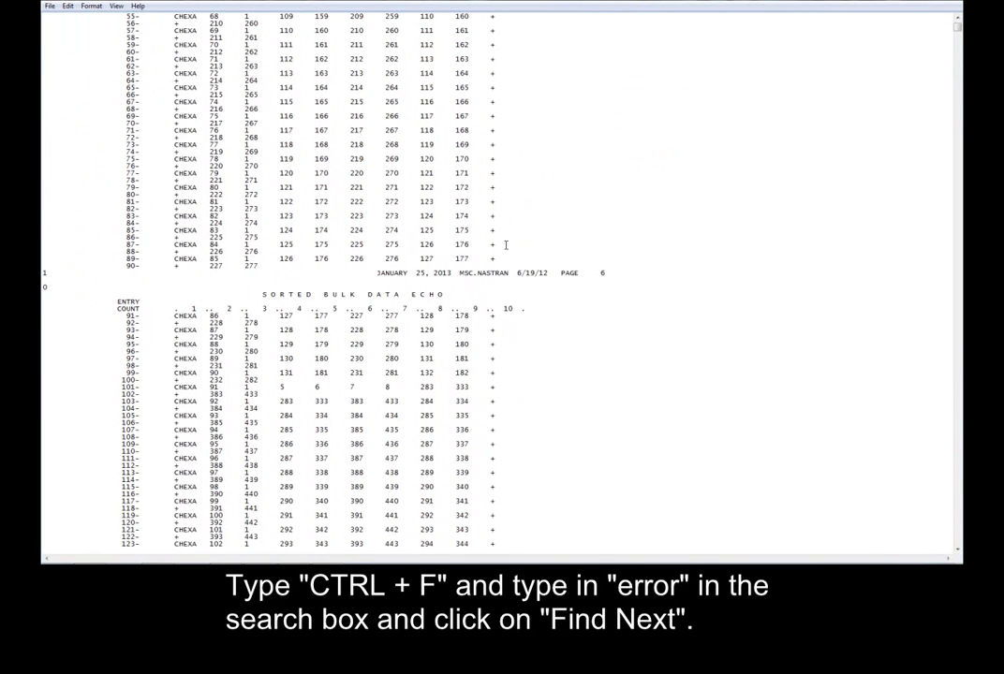
# Step: Search the f06 file for the word "error"
pyautogui.hotkey('ctrl', 'f')
pyautogui.write('error')
pyautogui.press('Return')
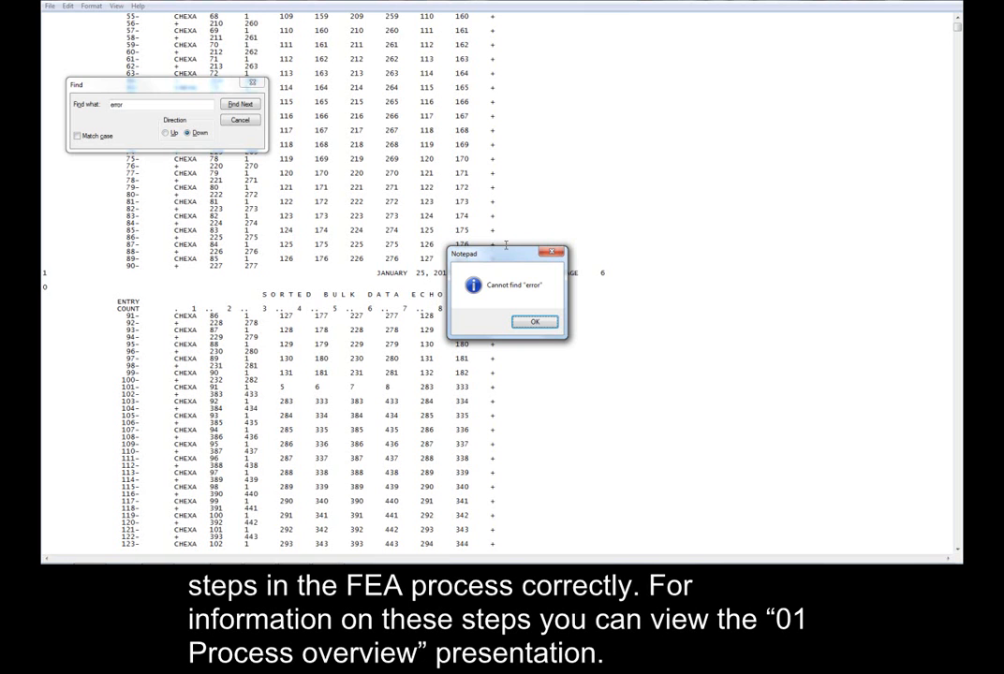
pyautogui.press('Return')
# Step: Search the f06 file for "End of job" and close the search
pyautogui.write('End of job')
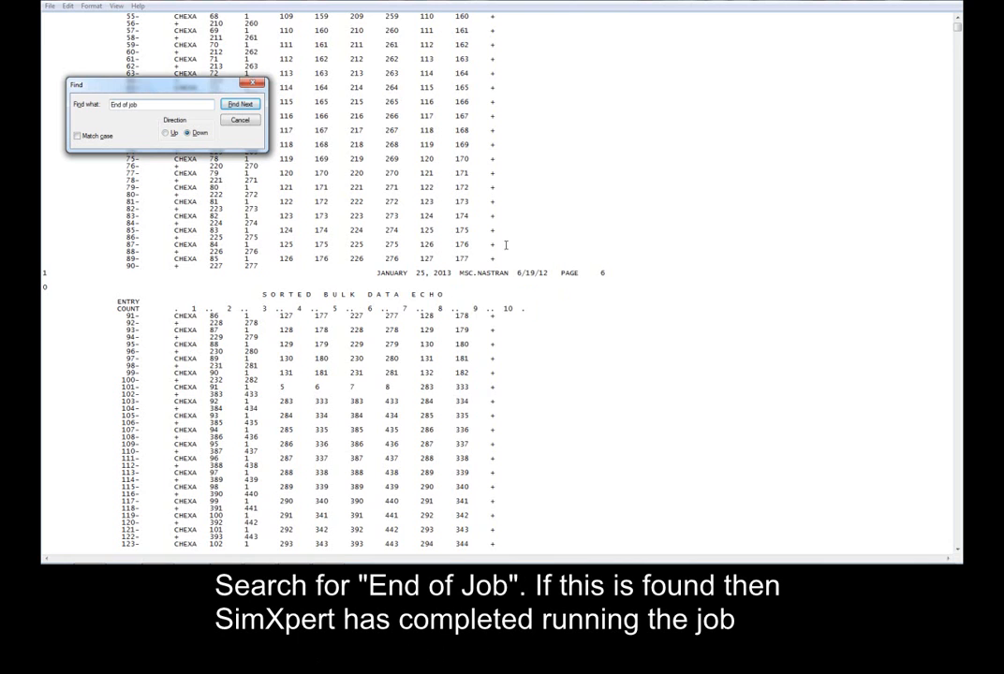
pyautogui.press('Return')
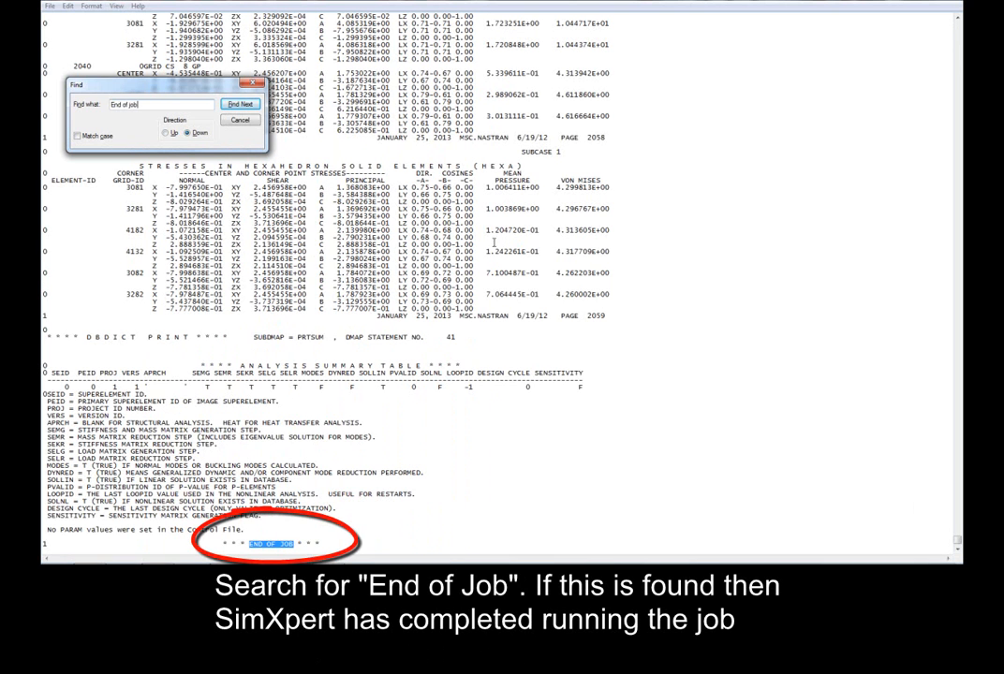
pyautogui.press('Escape')
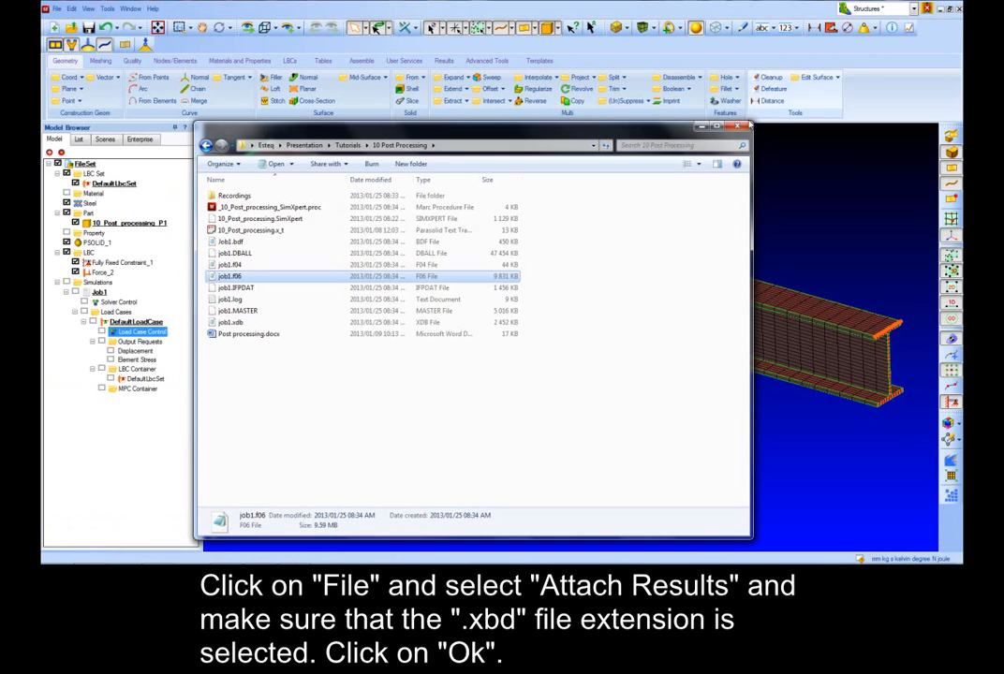
# Step: Close the folder window and attach the job1.xdb results file to the model
pyautogui.click(703, 128)
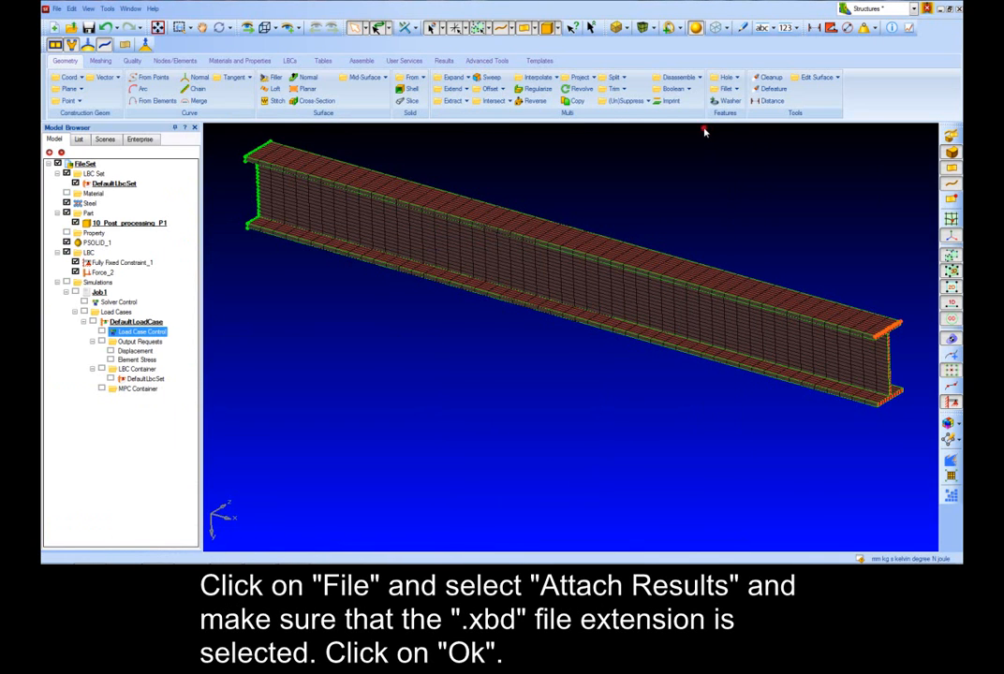
pyautogui.click(57, 9)
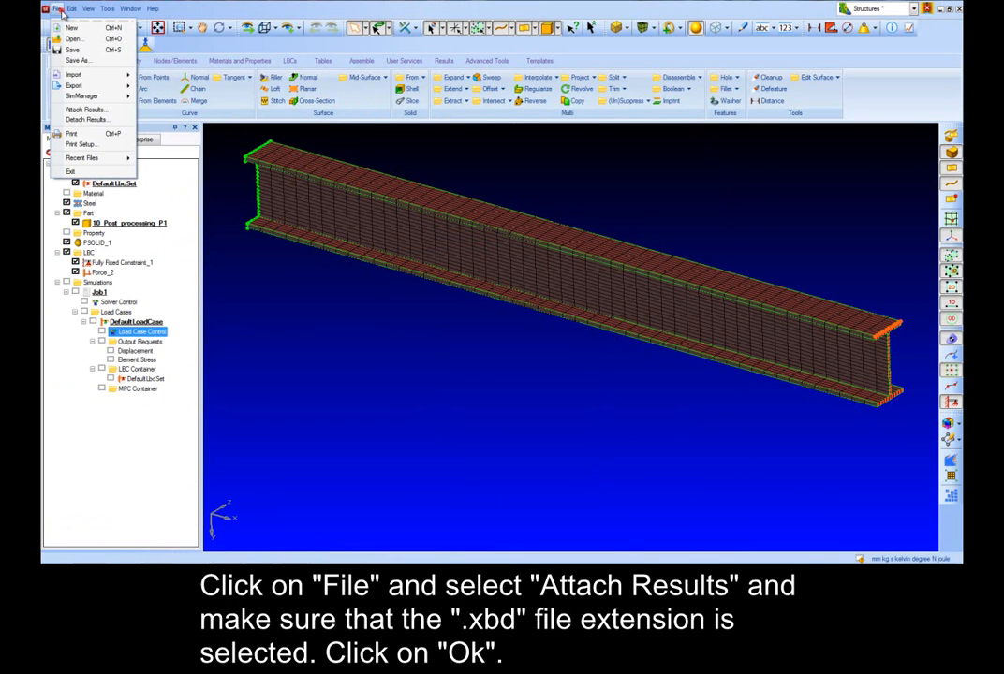
pyautogui.click(86, 109)
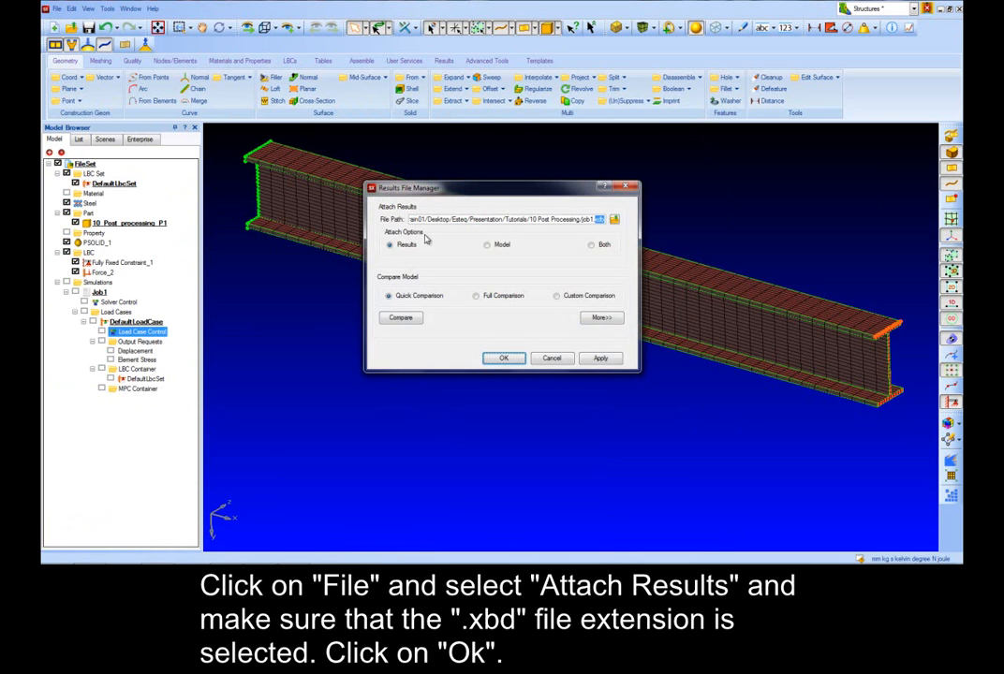
pyautogui.click(496, 358)
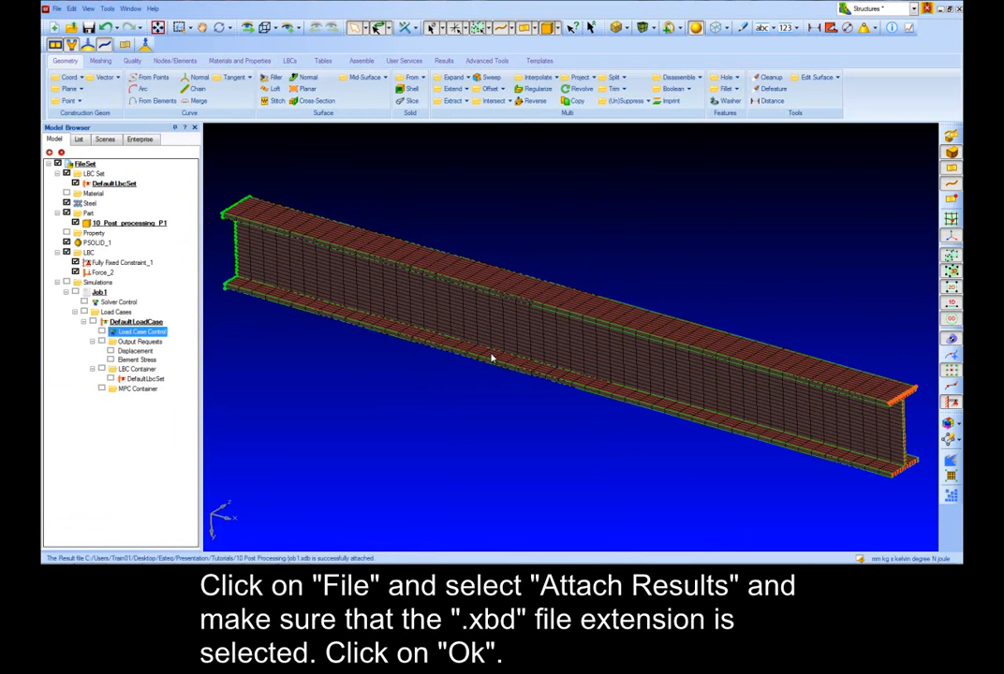
# Step: Create a deformation plot using the Displacements, Translational result type and update it
pyautogui.click(451, 383)
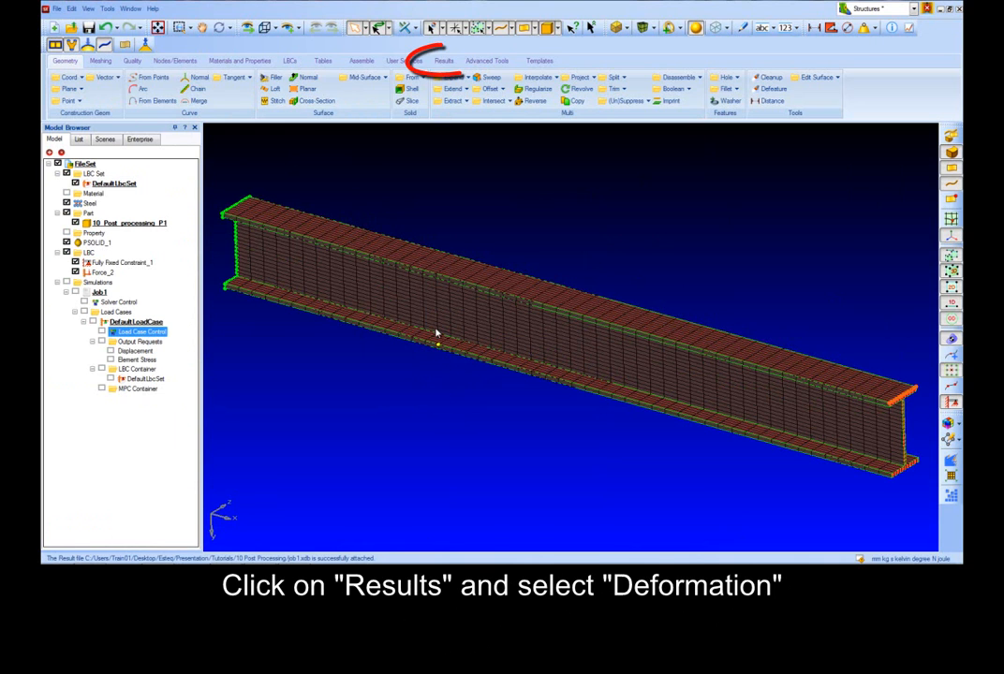
pyautogui.click(442, 61)
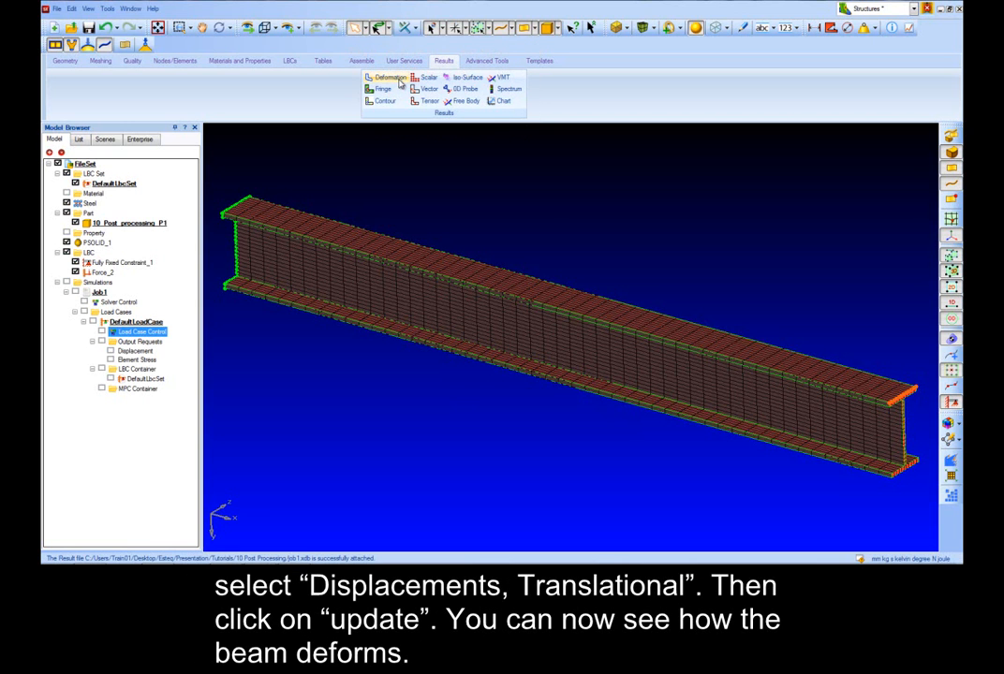
pyautogui.click(389, 76)
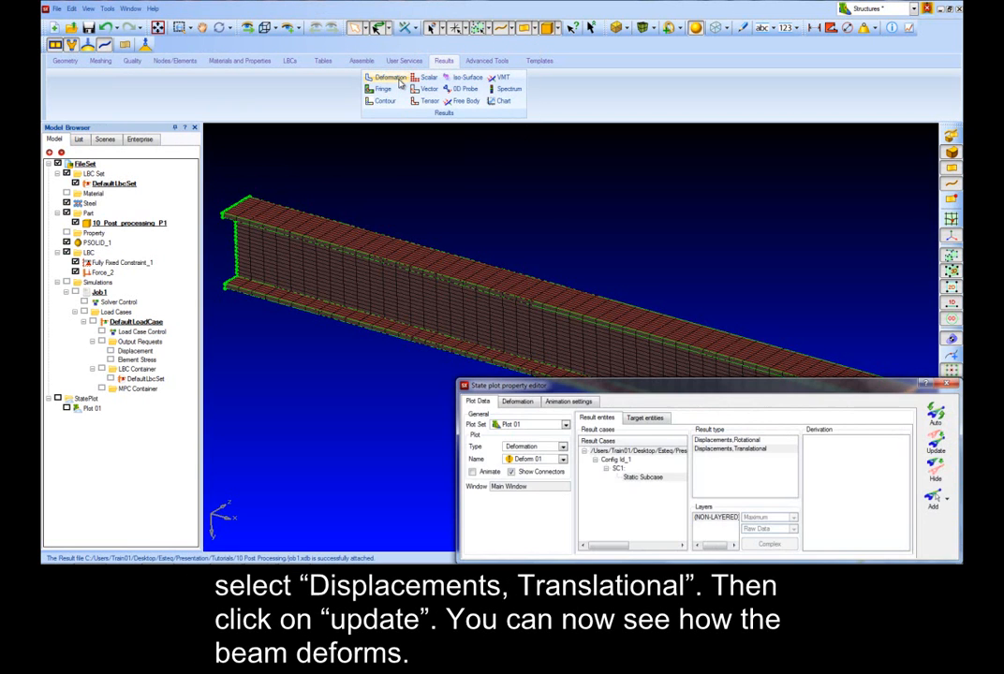
pyautogui.moveTo(644, 386); pyautogui.dragTo(352, 314)
pyautogui.click(419, 375)
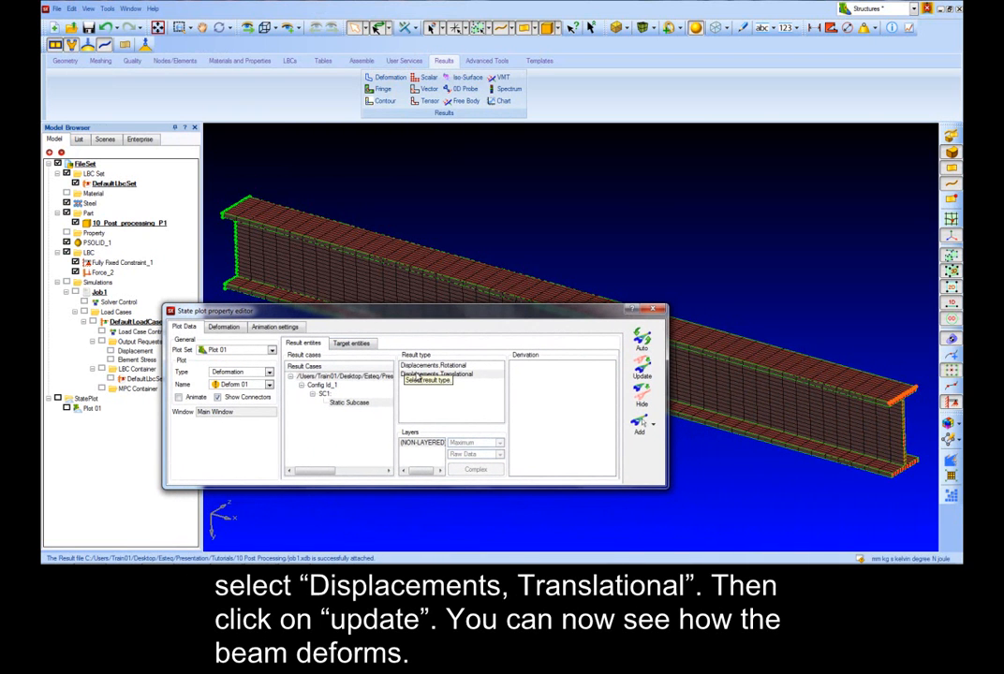
pyautogui.click(642, 371)
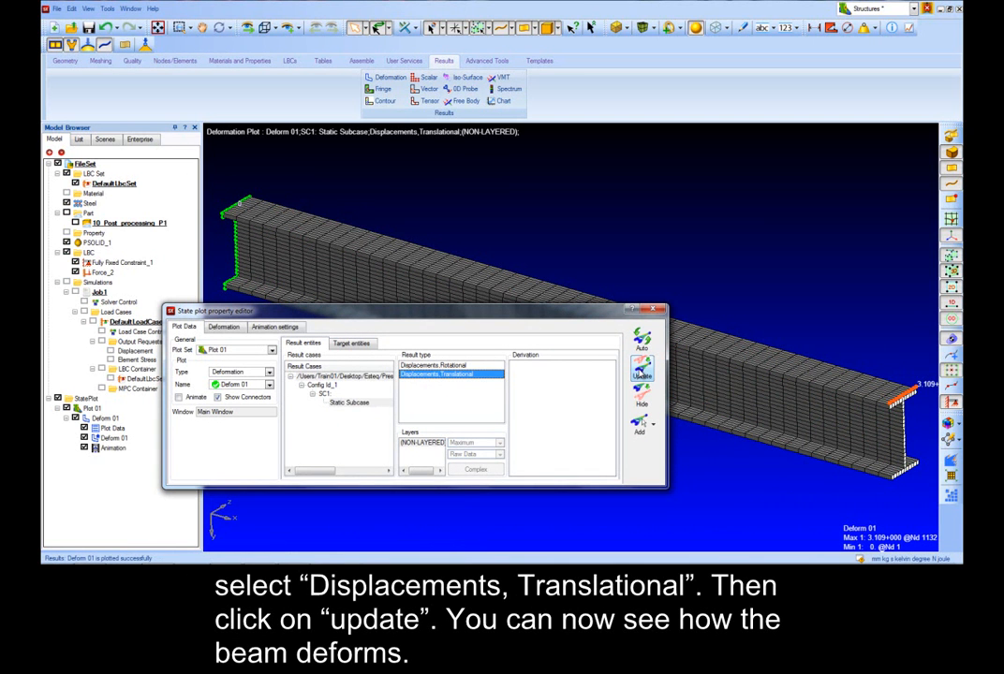
# Step: Set the deformation scaling to Relative at 10% and update the plot
pyautogui.moveTo(581, 316); pyautogui.dragTo(604, 345)
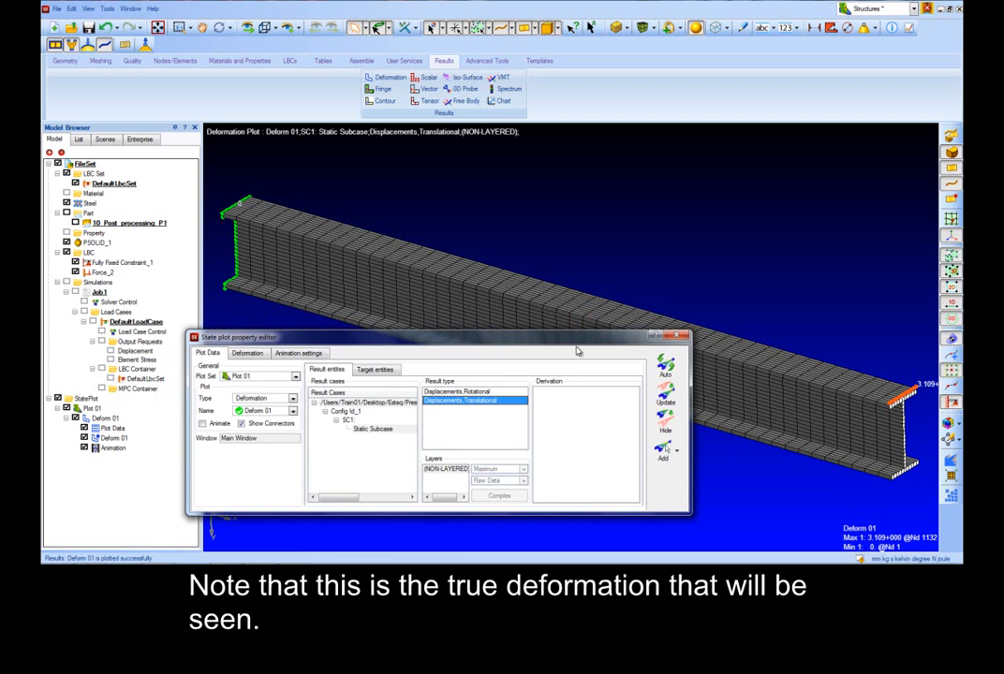
pyautogui.click(249, 354)
pyautogui.click(211, 415)
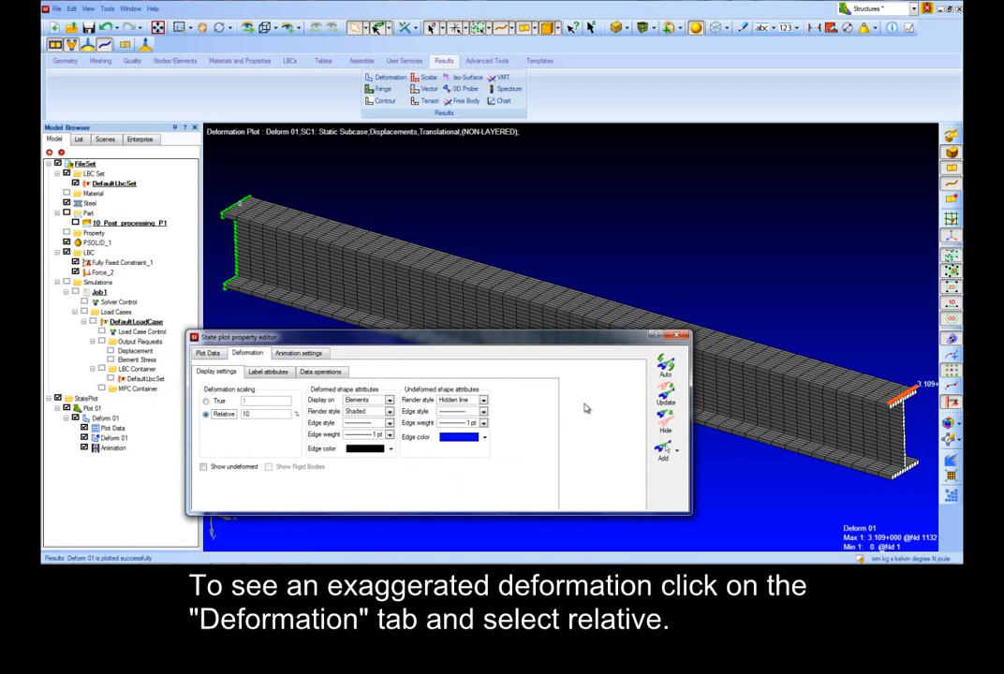
pyautogui.click(666, 398)
# Step: Hide the deformation plot
pyautogui.scroll(-3, 661, 251)
pyautogui.moveTo(661, 253)
pyautogui.mouseDown(button='middle')
pyautogui.moveTo(672, 230)
pyautogui.moveTo(705, 235)
pyautogui.moveTo(659, 266)
pyautogui.moveTo(671, 265)
pyautogui.mouseUp(button='middle')
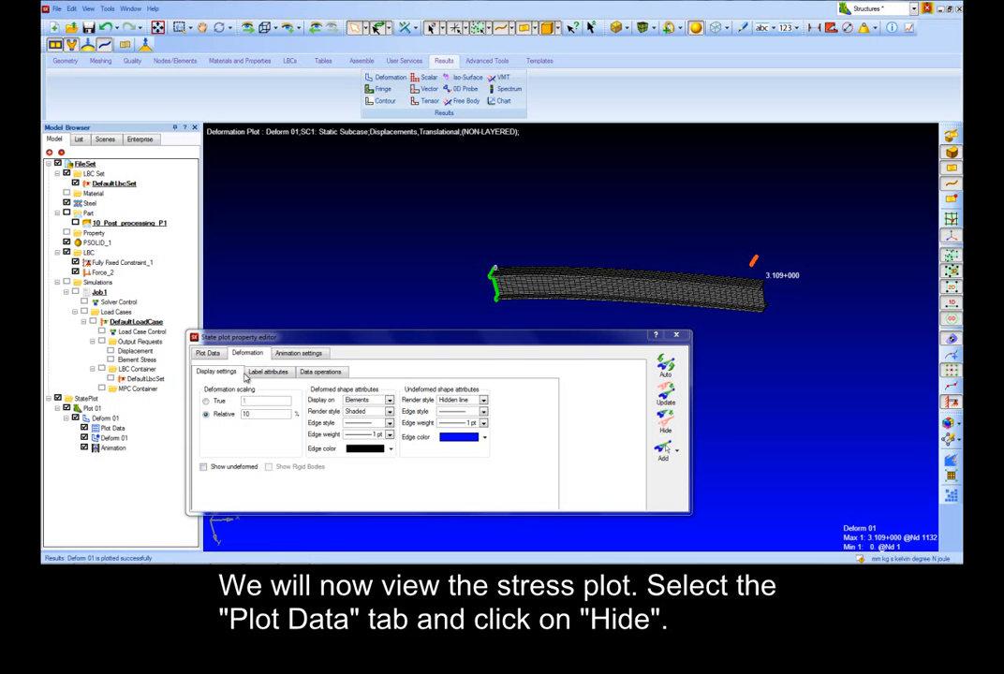
pyautogui.click(209, 353)
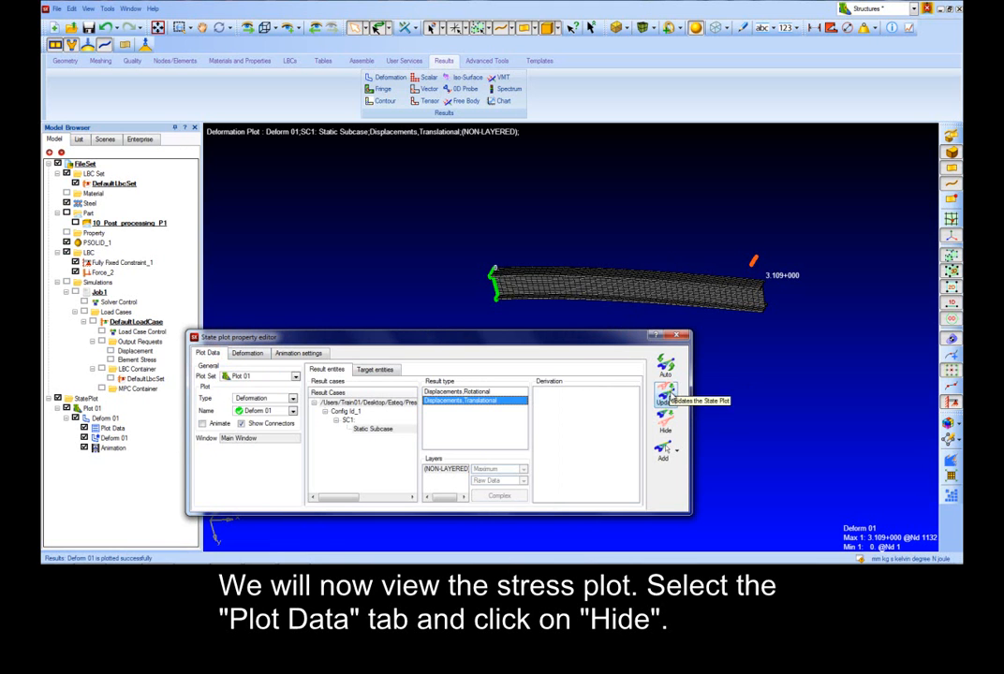
pyautogui.click(667, 419)
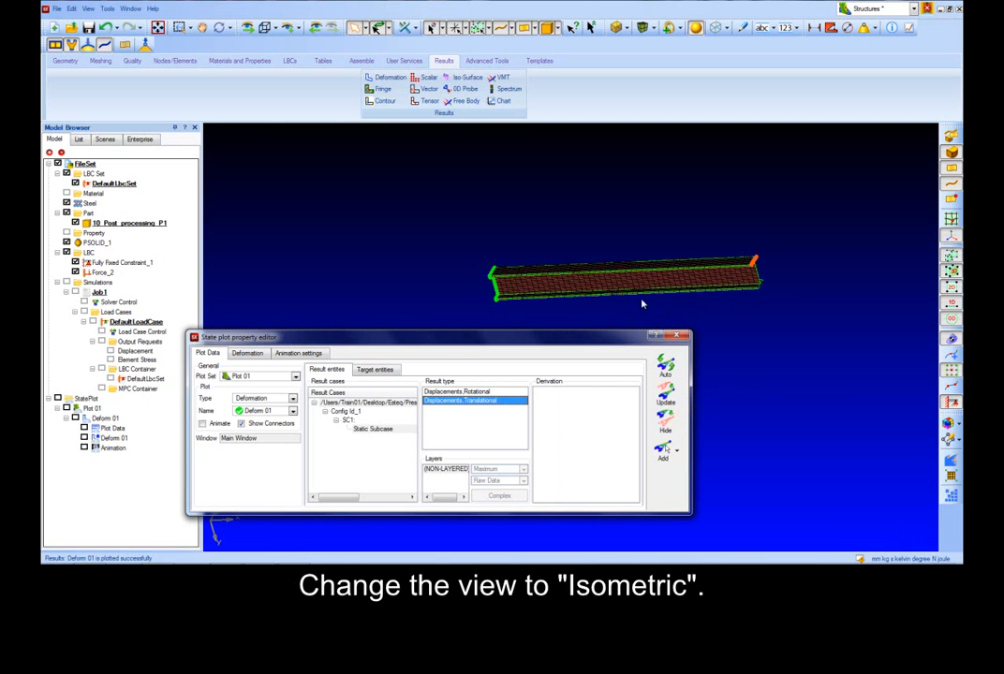
# Step: Switch the view to the isometric orientation
pyautogui.click(265, 28)
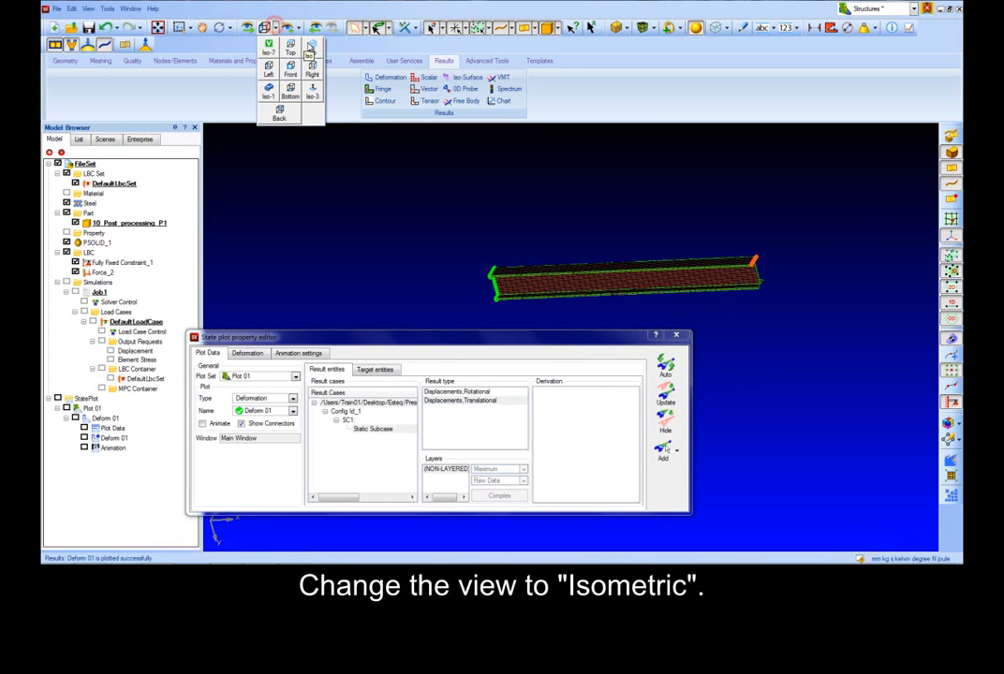
pyautogui.click(269, 47)
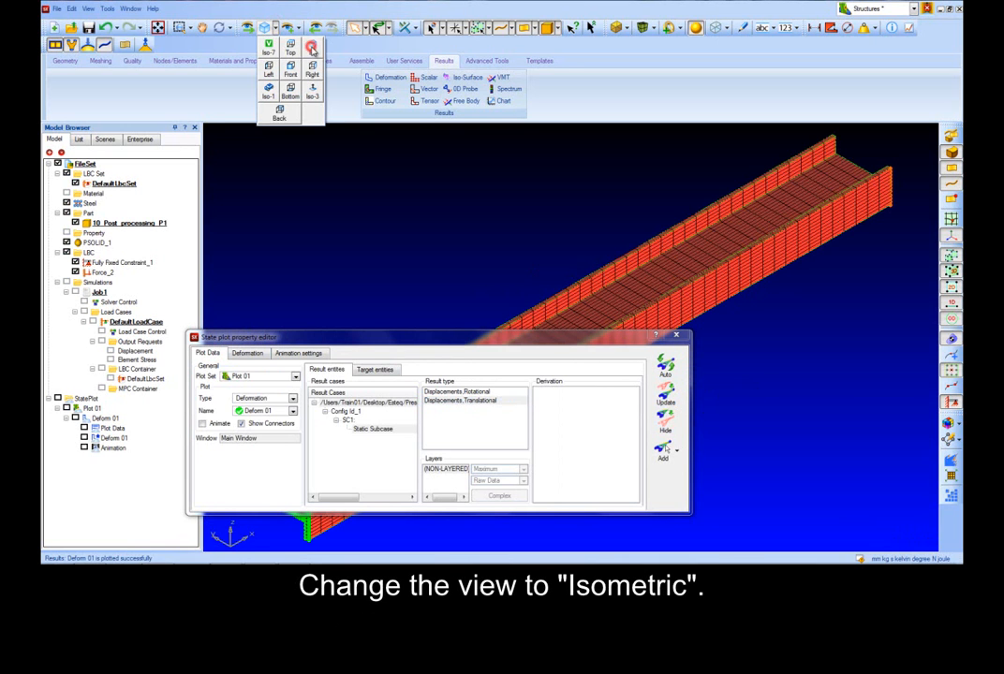
pyautogui.click(446, 214)
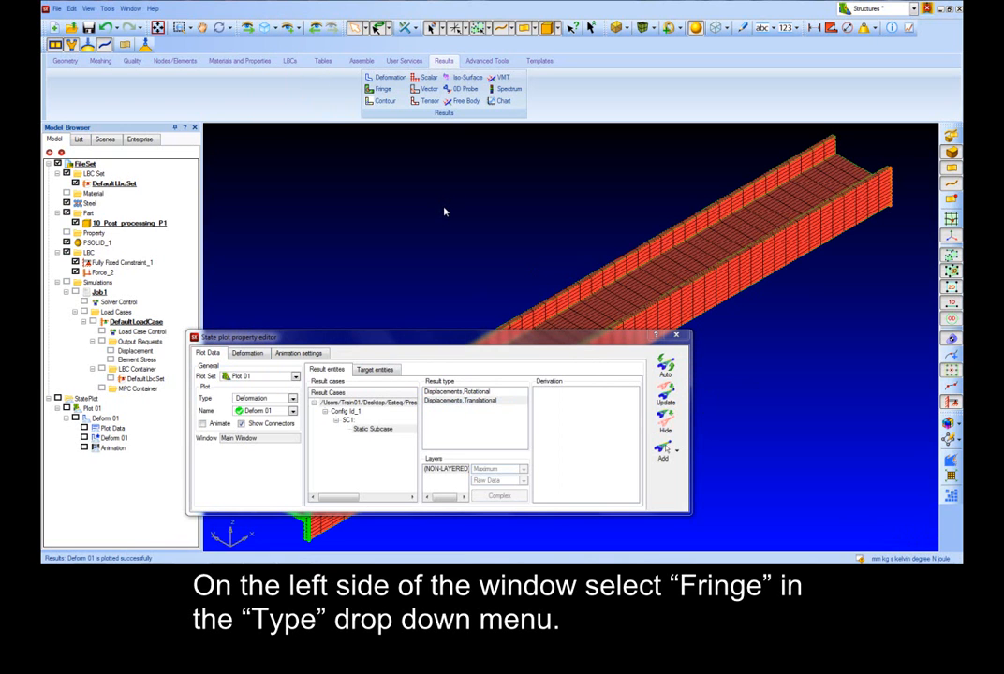
# Step: Change the plot type to Fringe, choose Stress Tensor with the von Mises derivation, and update
pyautogui.click(281, 398)
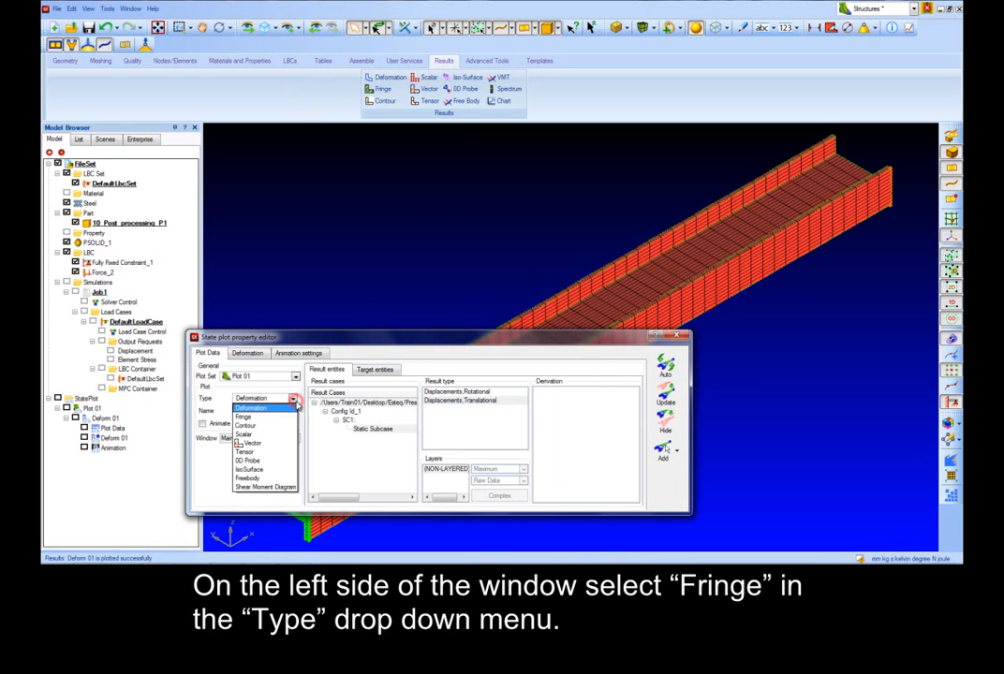
pyautogui.click(248, 417)
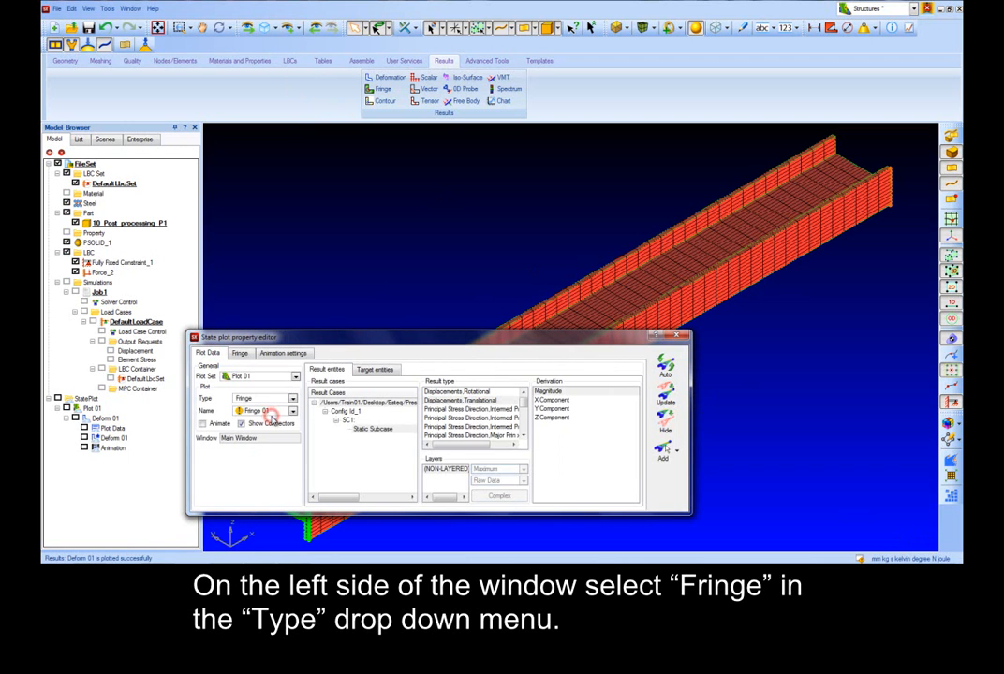
pyautogui.click(523, 410)
pyautogui.scroll(-3, 523, 419)
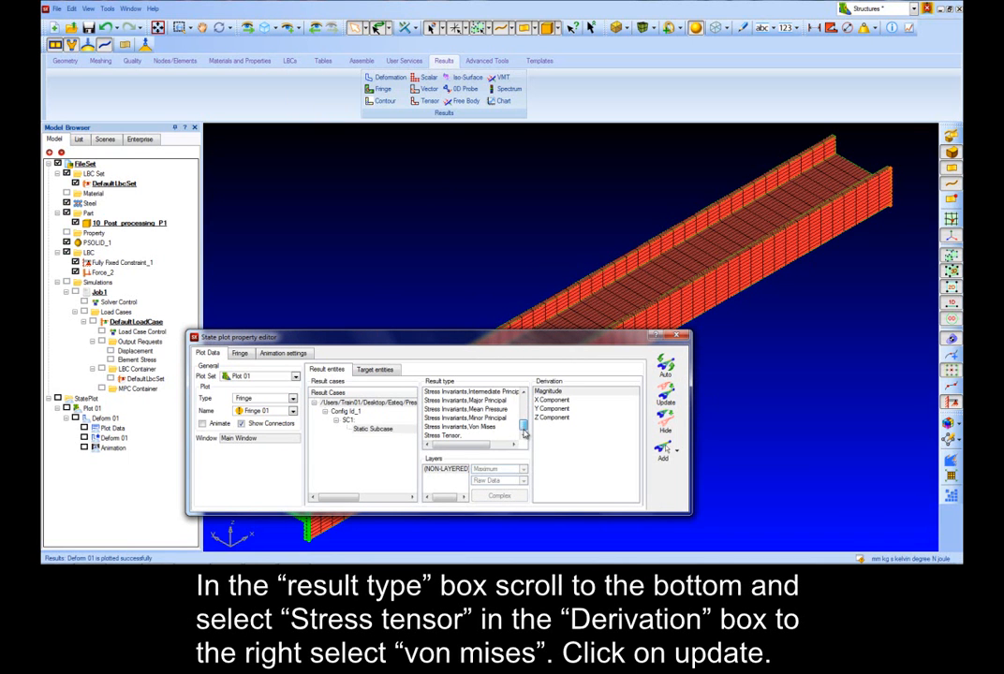
pyautogui.click(464, 436)
pyautogui.click(549, 391)
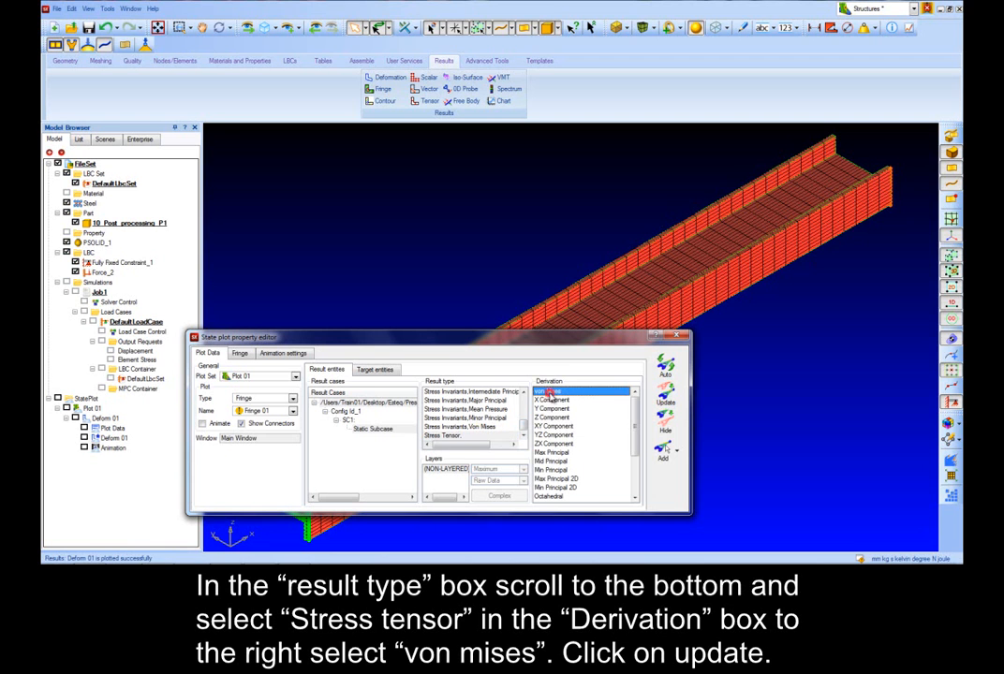
pyautogui.click(665, 391)
pyautogui.moveTo(565, 339); pyautogui.dragTo(558, 309)
pyautogui.moveTo(726, 321); pyautogui.dragTo(652, 281, button='middle')
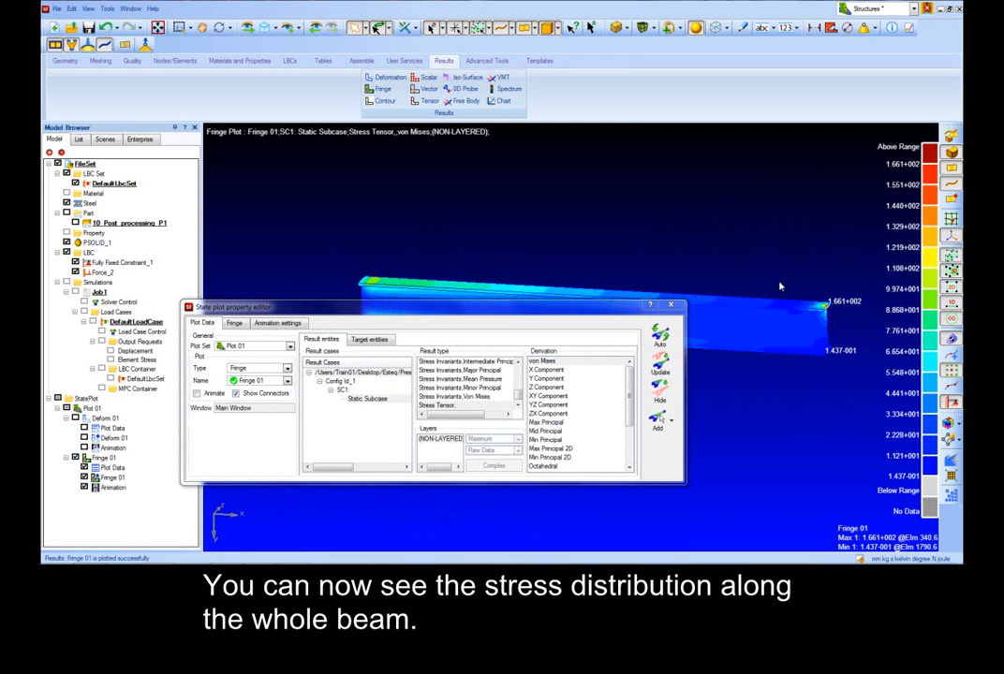
pyautogui.moveTo(574, 312); pyautogui.dragTo(592, 361)
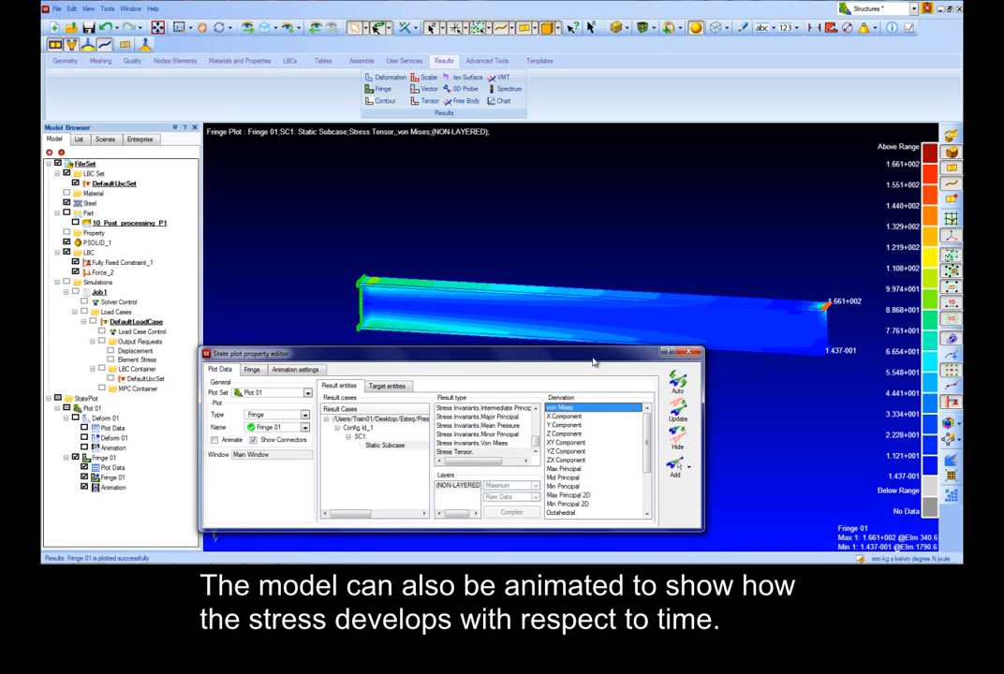
pyautogui.moveTo(593, 362); pyautogui.dragTo(595, 367)
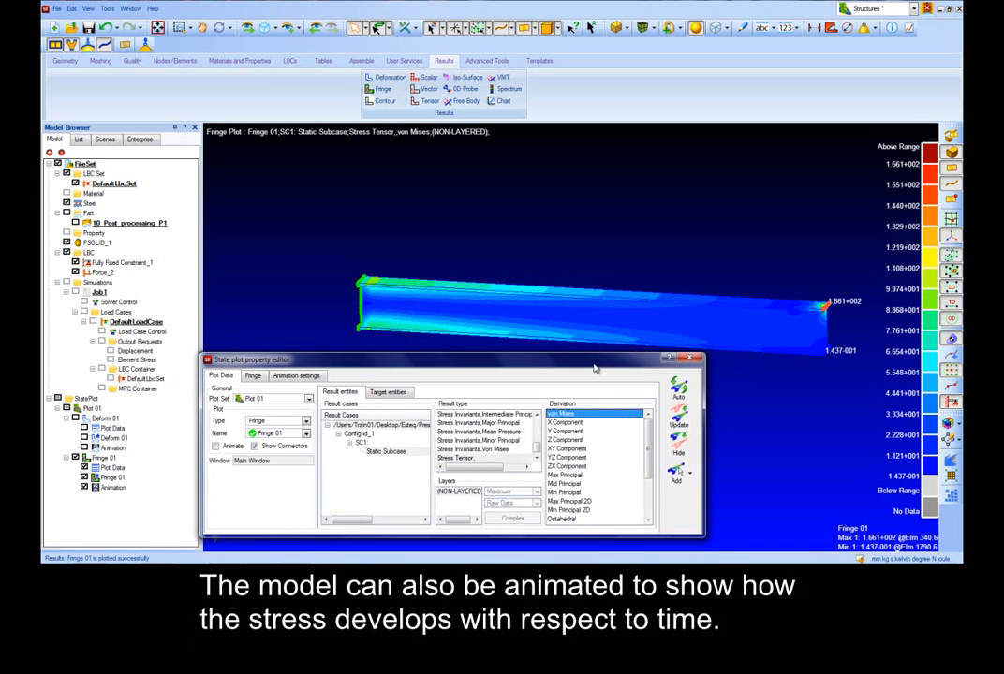
# Step: Animate the von Mises plot with 64 frames and Ramp animation type, playing it and then stopping it
pyautogui.click(301, 377)
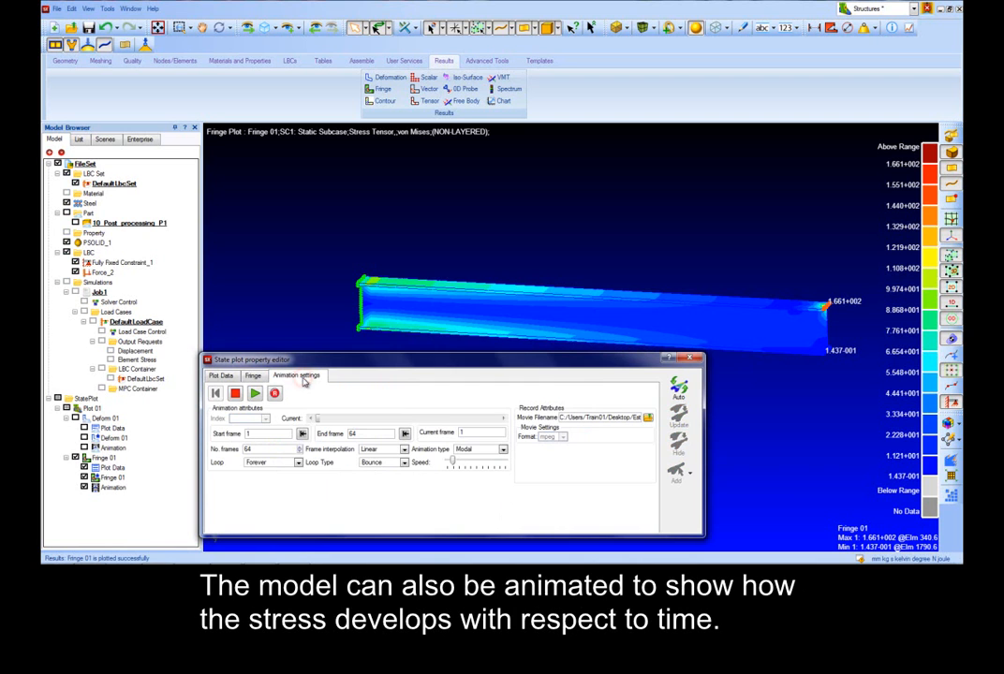
pyautogui.click(501, 450)
pyautogui.click(493, 471)
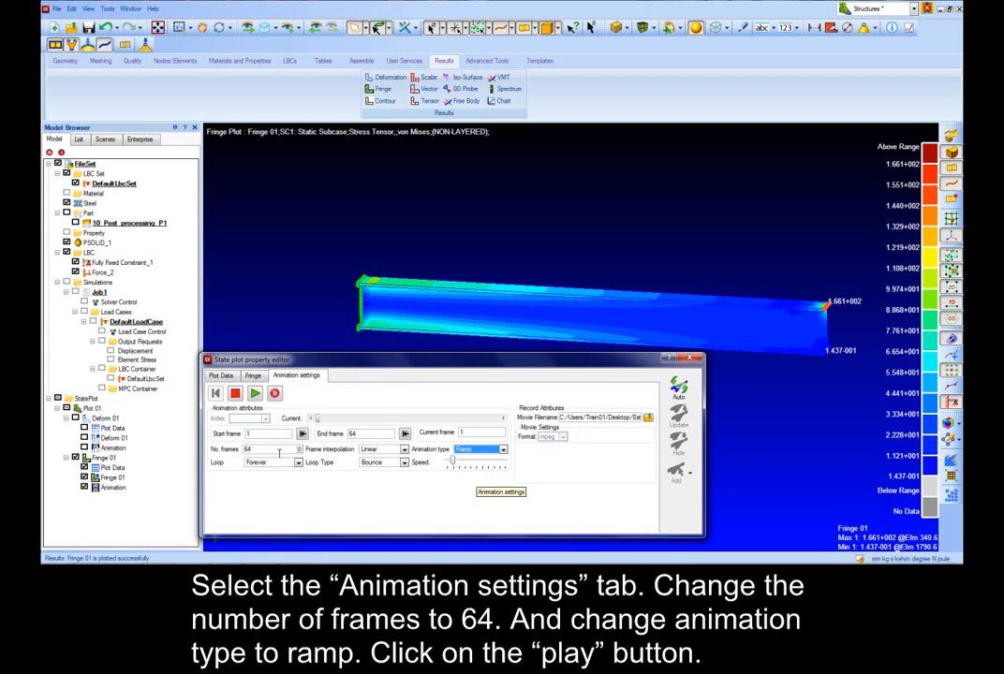
pyautogui.click(278, 450)
pyautogui.click(254, 394)
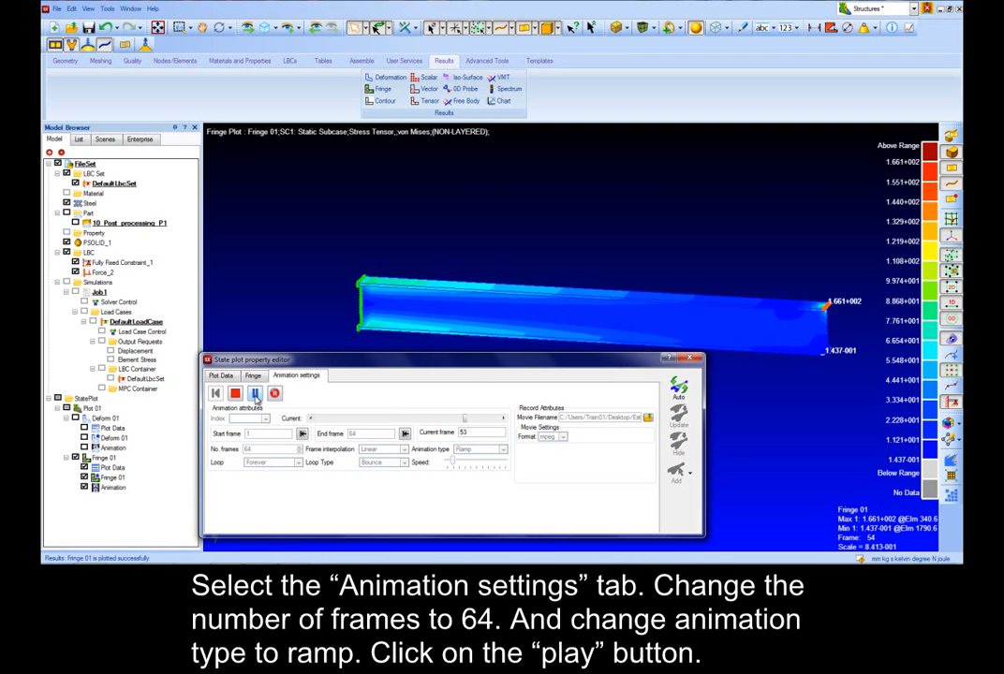
pyautogui.click(235, 393)
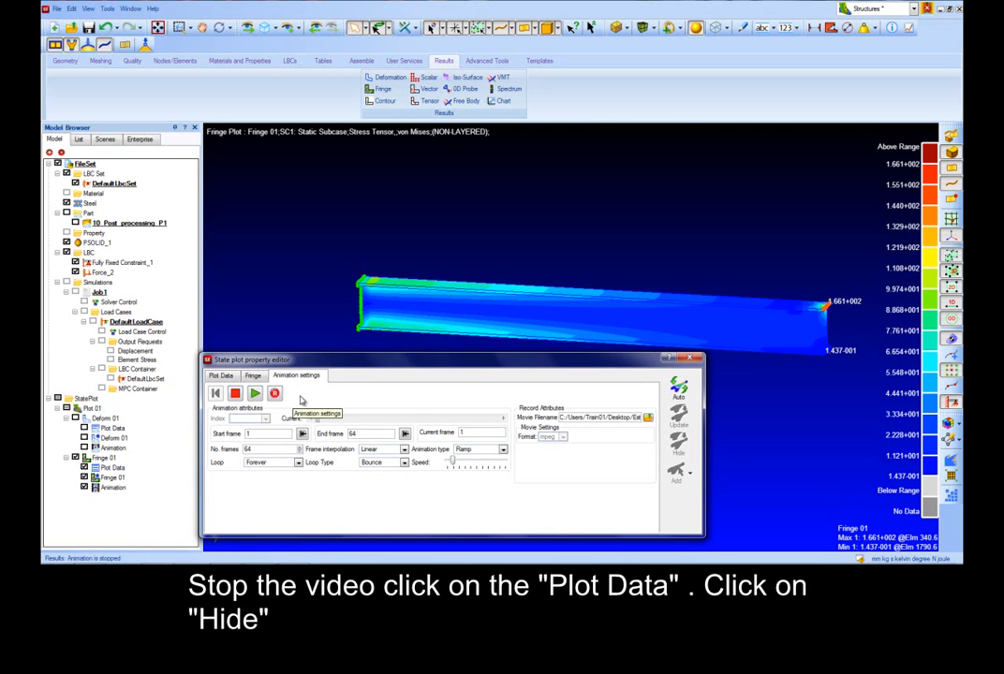
# Step: Hide the fringe plot and change the plot type to Tensor using the Stress Tensor result
pyautogui.click(225, 376)
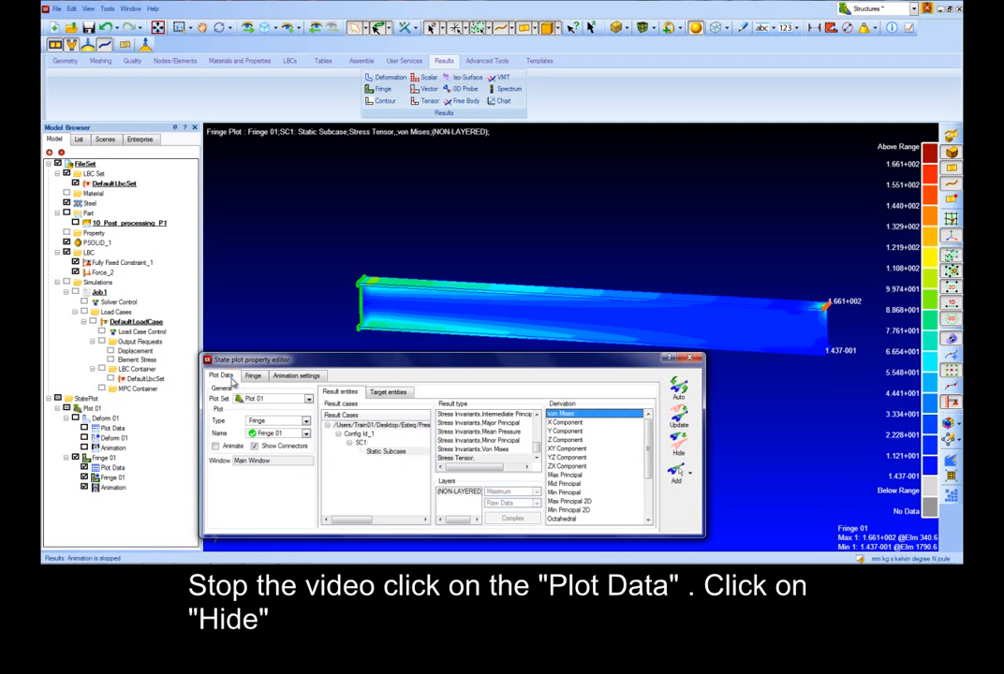
pyautogui.click(678, 447)
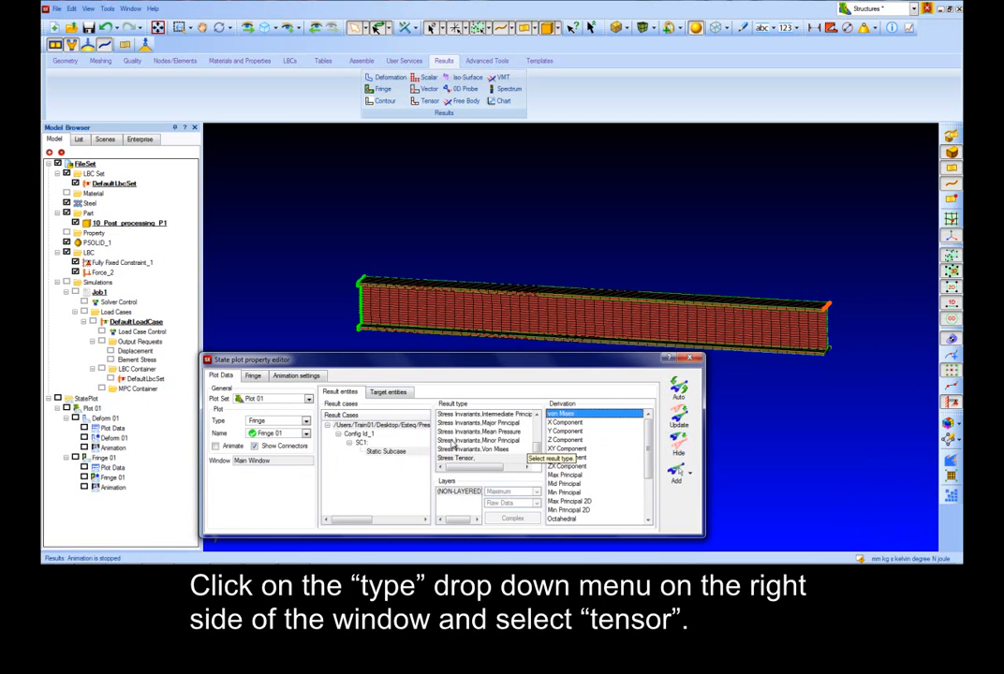
pyautogui.click(306, 422)
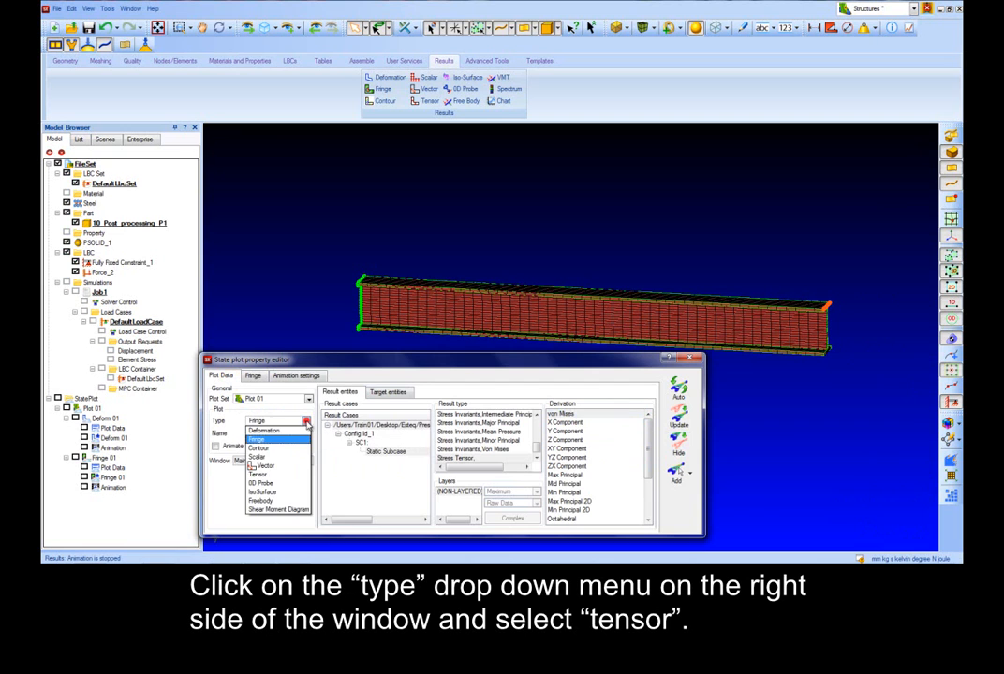
pyautogui.click(281, 475)
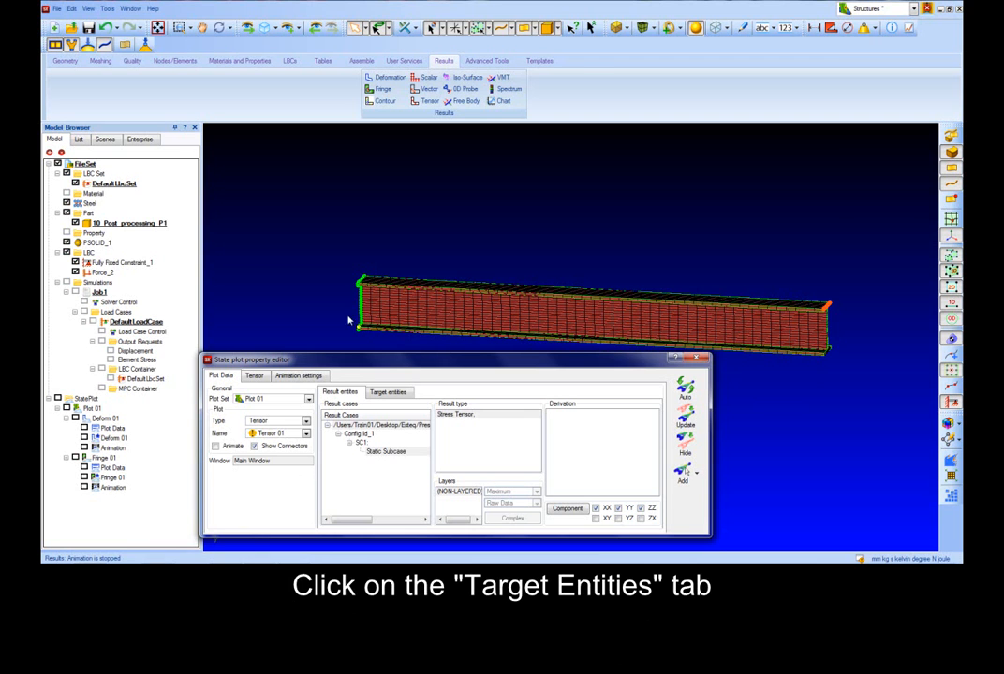
pyautogui.scroll(-2, 343, 311)
pyautogui.moveTo(343, 311); pyautogui.dragTo(345, 317, button='middle')
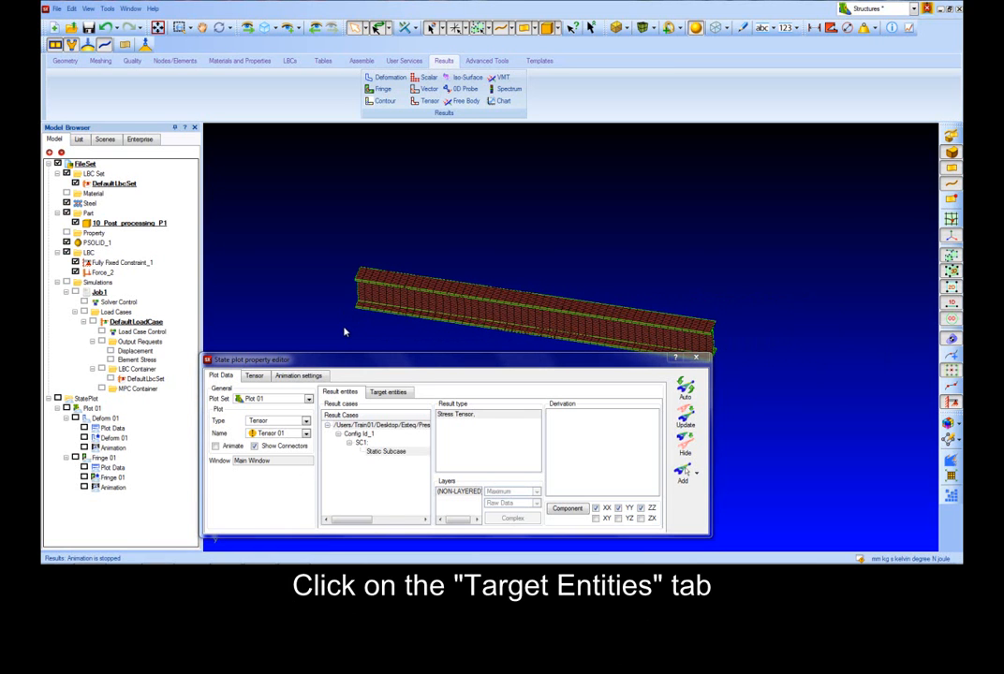
pyautogui.click(458, 451)
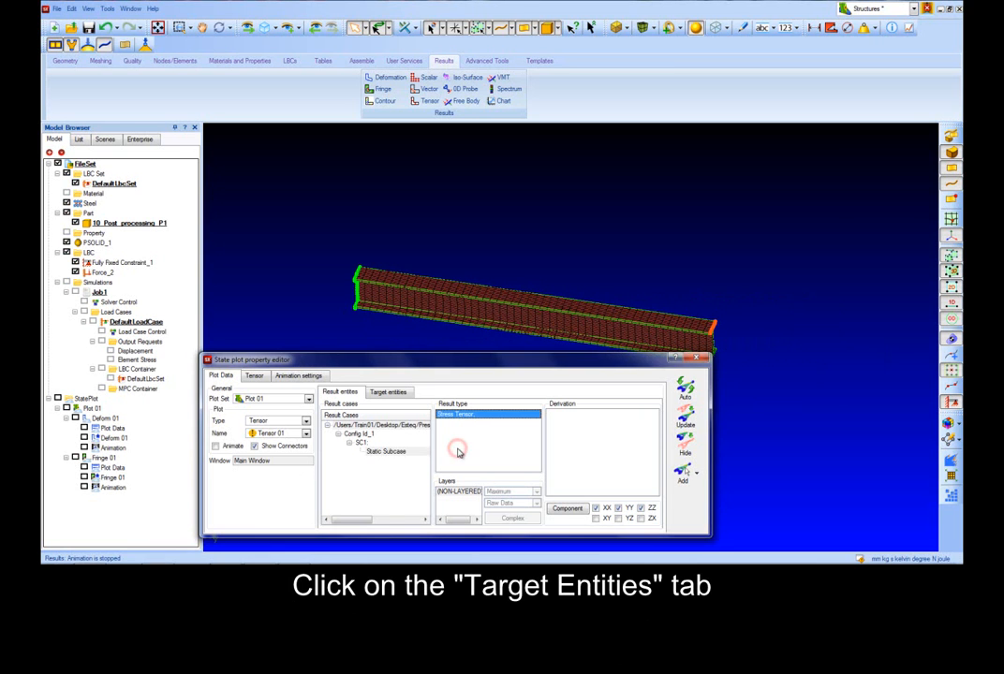
# Step: Restrict the tensor plot's target entities to a single element near the fixed constraint and update the plot
pyautogui.click(388, 391)
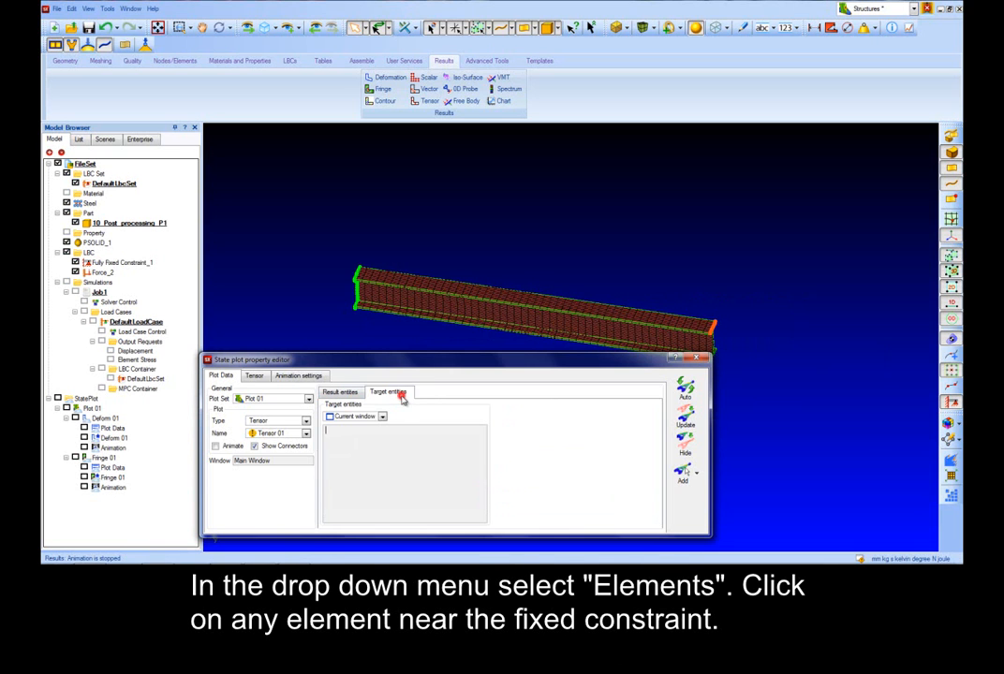
pyautogui.click(382, 416)
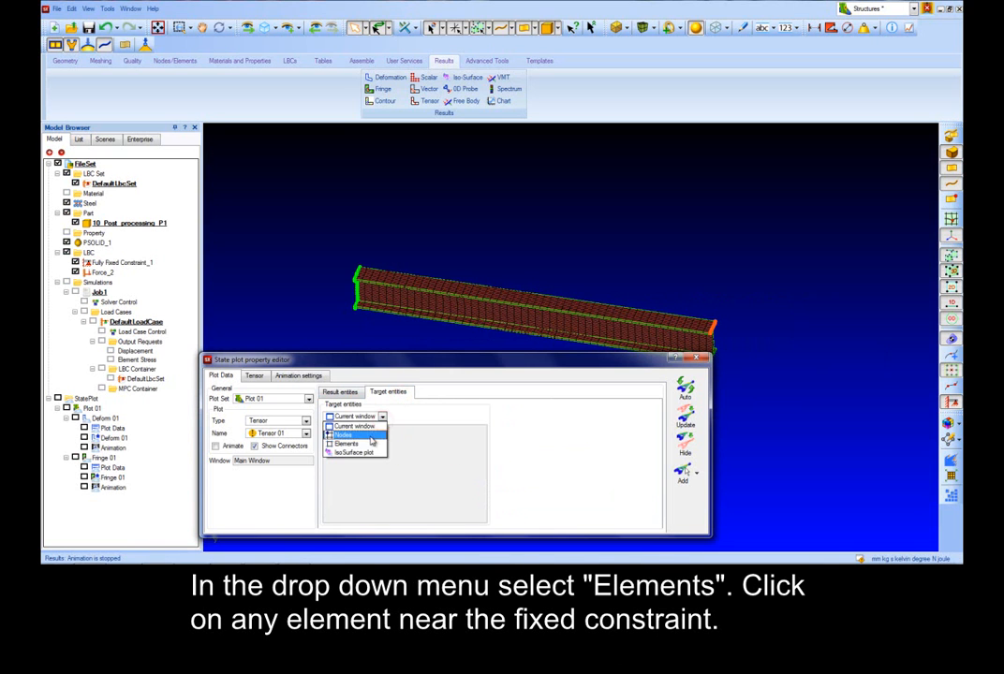
pyautogui.click(366, 440)
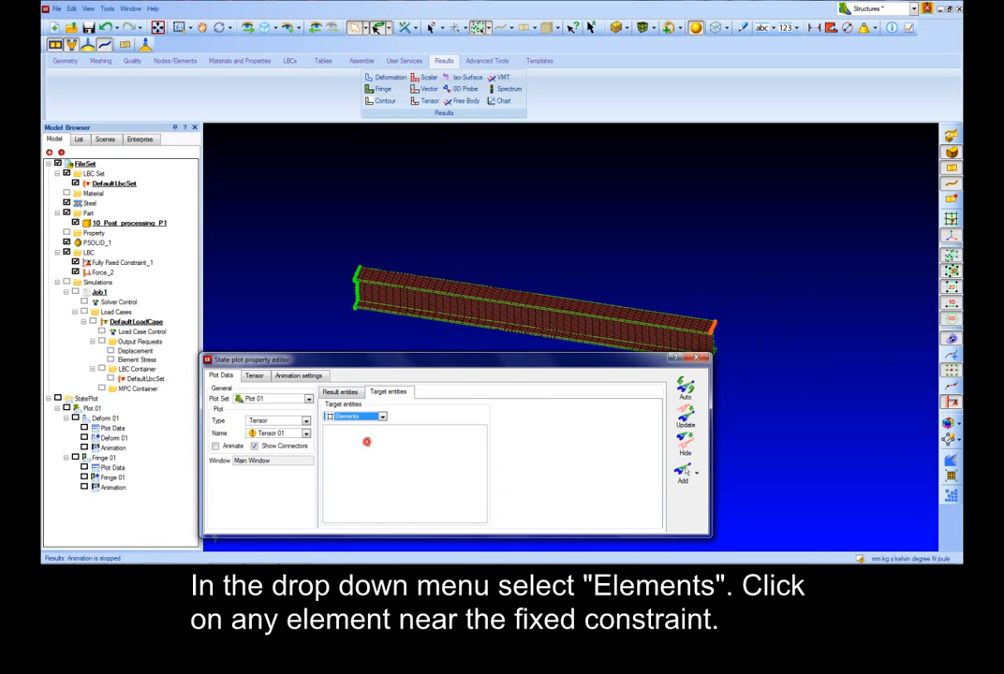
pyautogui.click(367, 276)
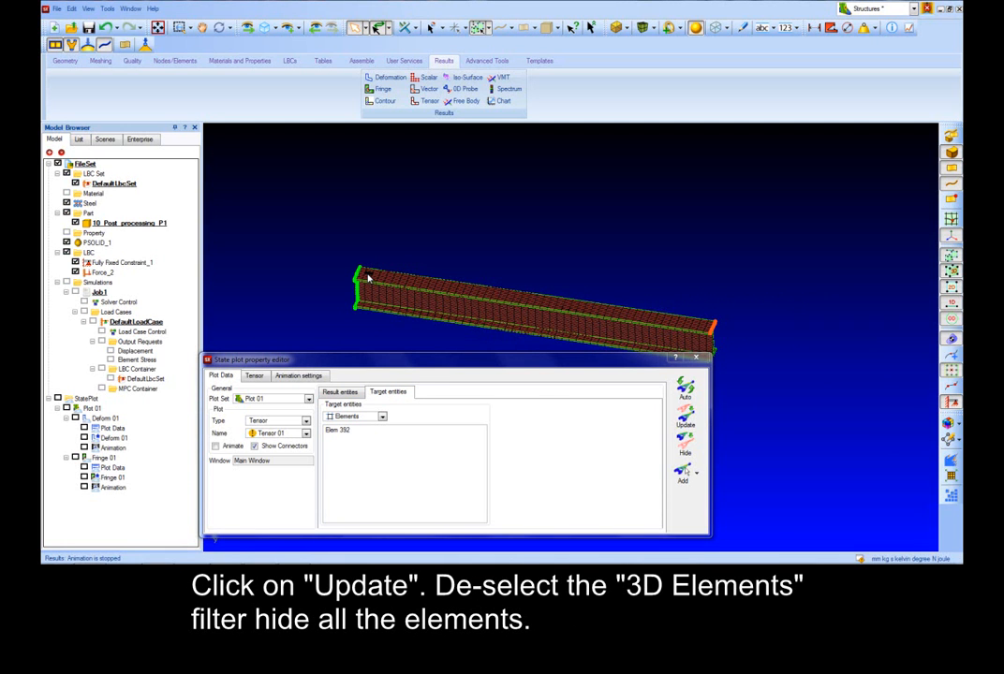
pyautogui.click(677, 423)
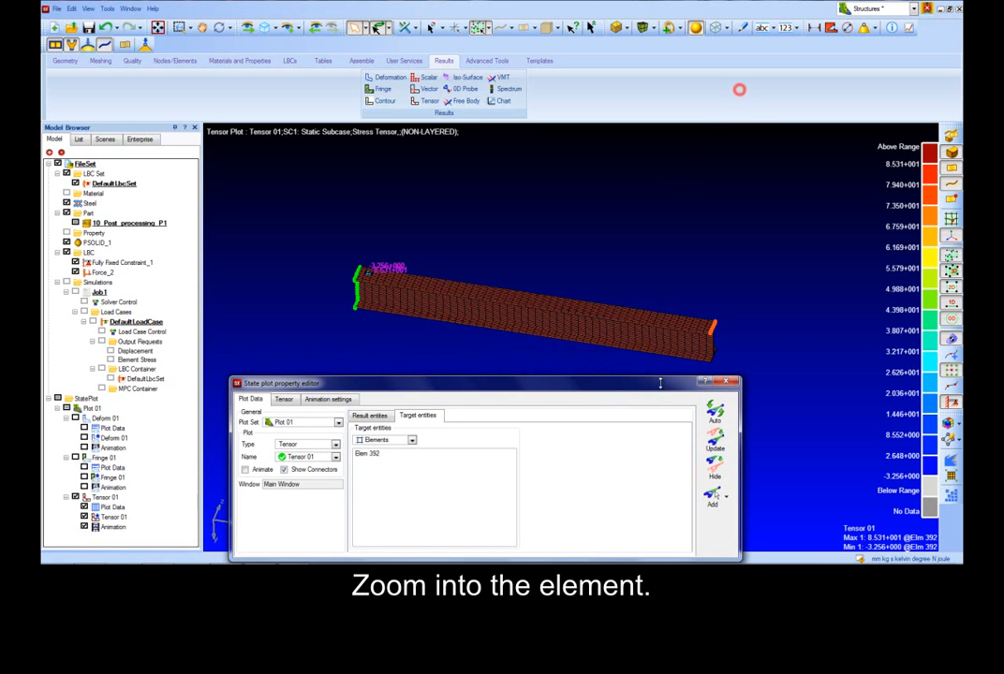
# Step: Hide the 3D elements and zoom in on the selected element's principal stress tensor block
pyautogui.click(952, 272)
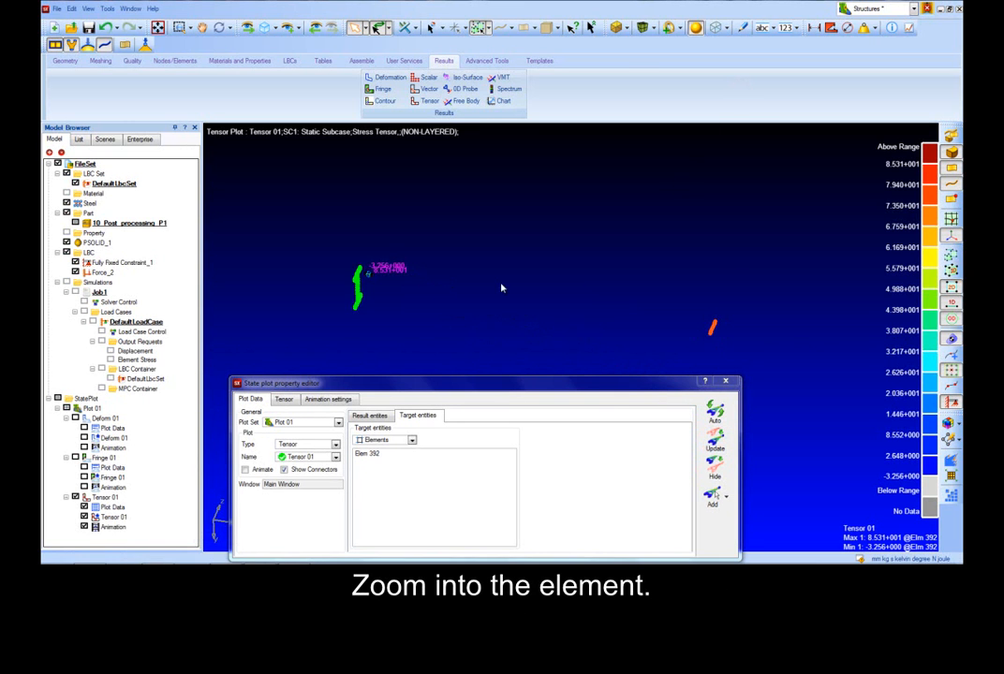
pyautogui.scroll(5, 374, 285)
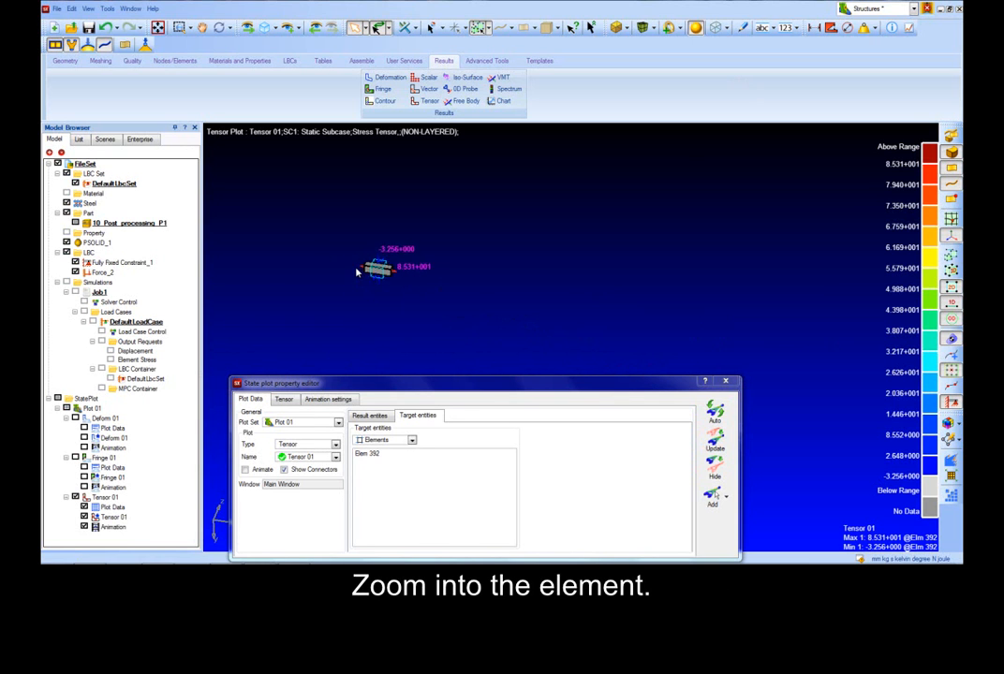
pyautogui.scroll(5, 373, 271)
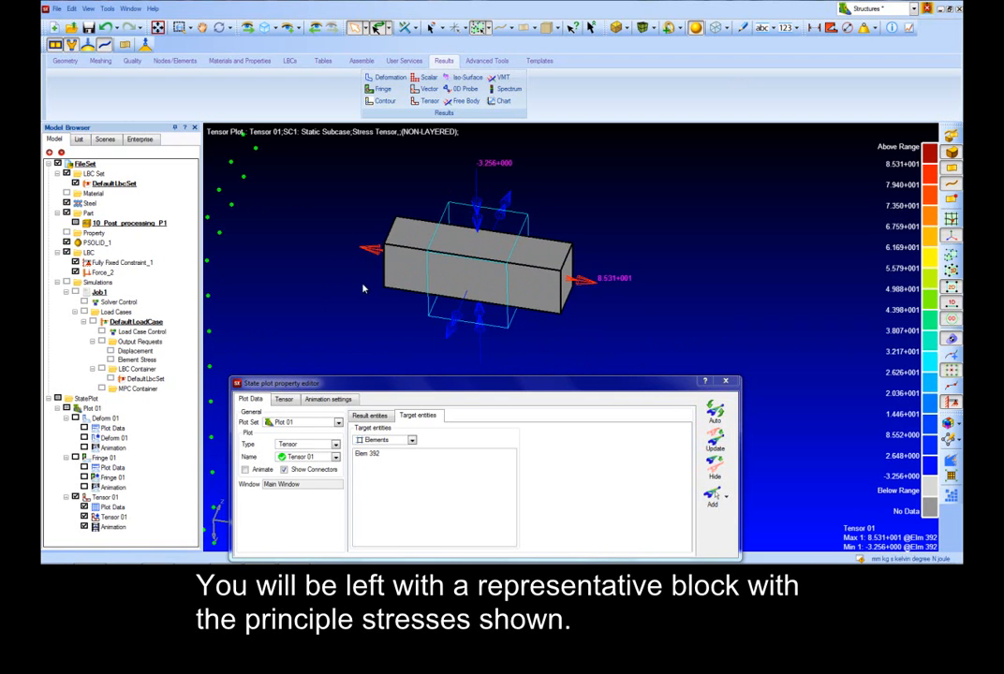
pyautogui.click(353, 302)
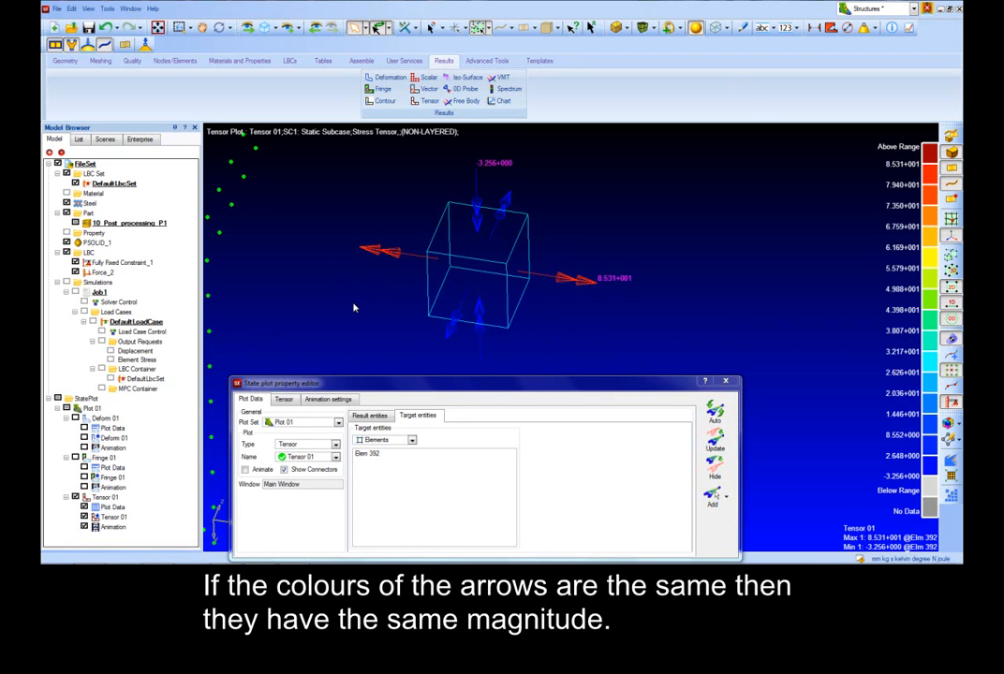
pyautogui.moveTo(354, 308); pyautogui.dragTo(360, 308, button='middle')
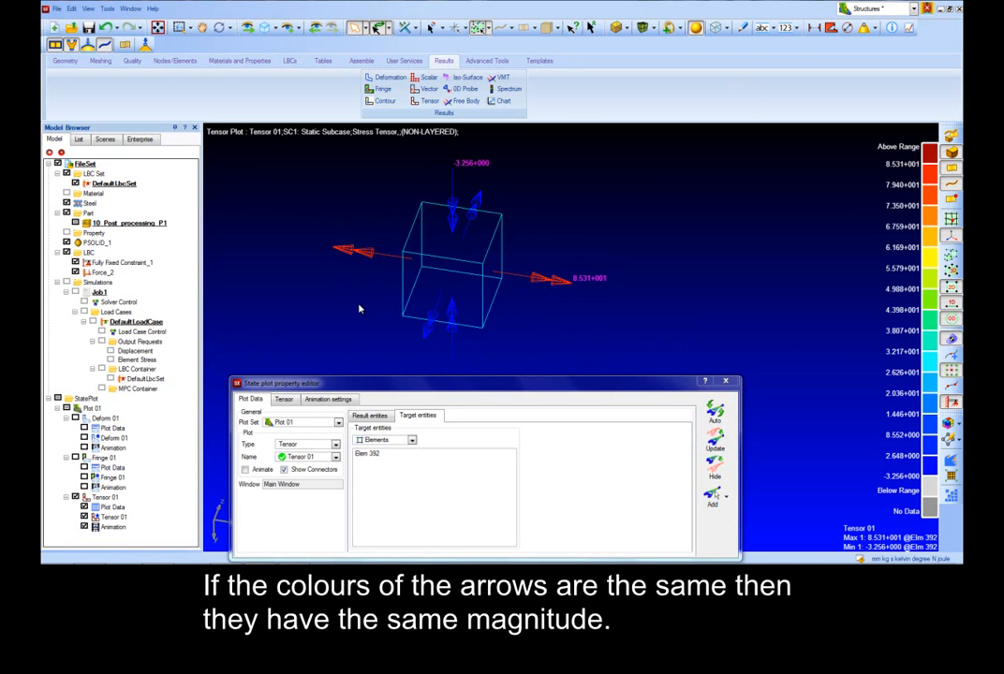